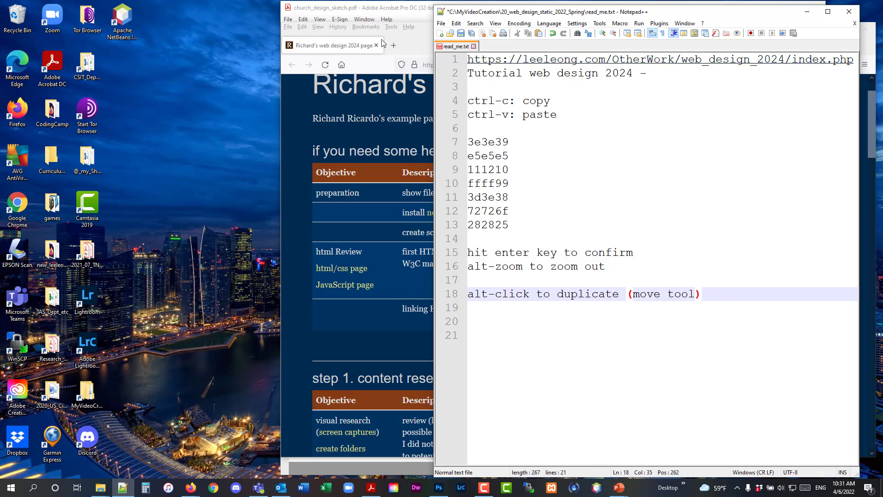
Review the Web Design 2024 tutorial page and the church_21_design_prototype folder, and switch to index.psd in Photoshop
{"action": "left_click", "coordinate": [305, 138]}
{"action": "scroll", "coordinate": [438, 137], "scroll_direction": "up", "scroll_amount": 2}
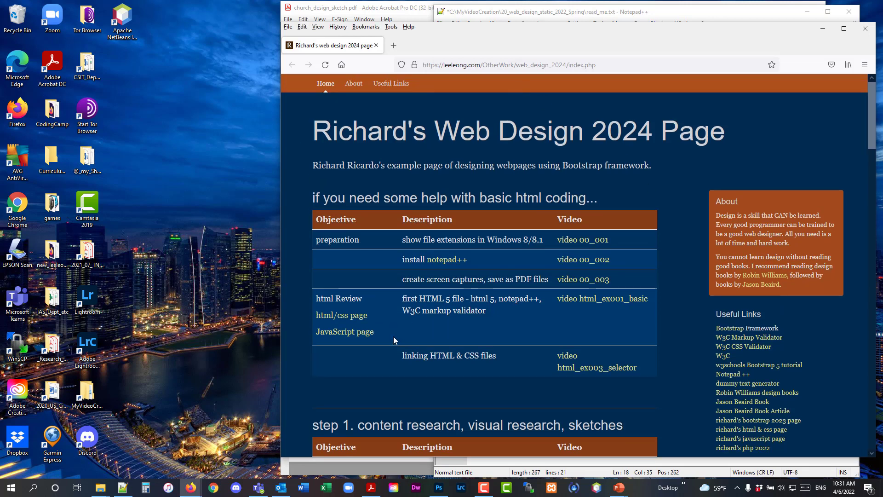
{"action": "left_click", "coordinate": [106, 489]}
{"action": "left_click", "coordinate": [109, 444]}
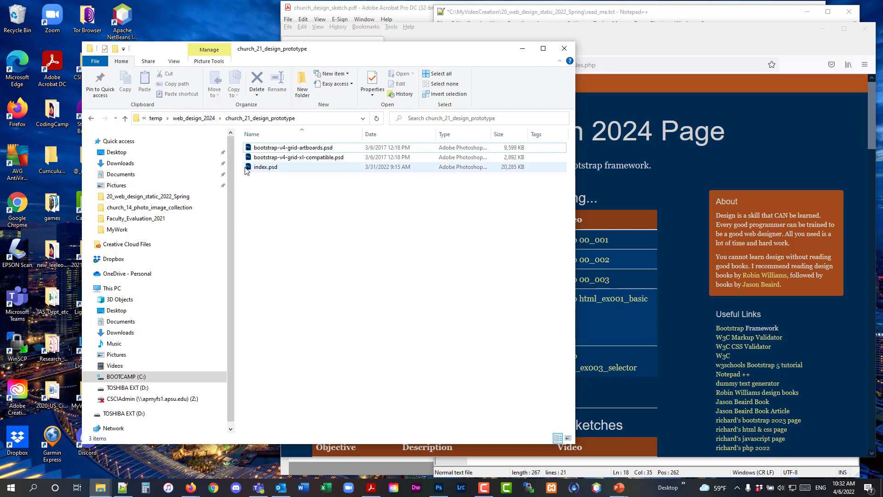
{"action": "mouse_move", "coordinate": [447, 486]}
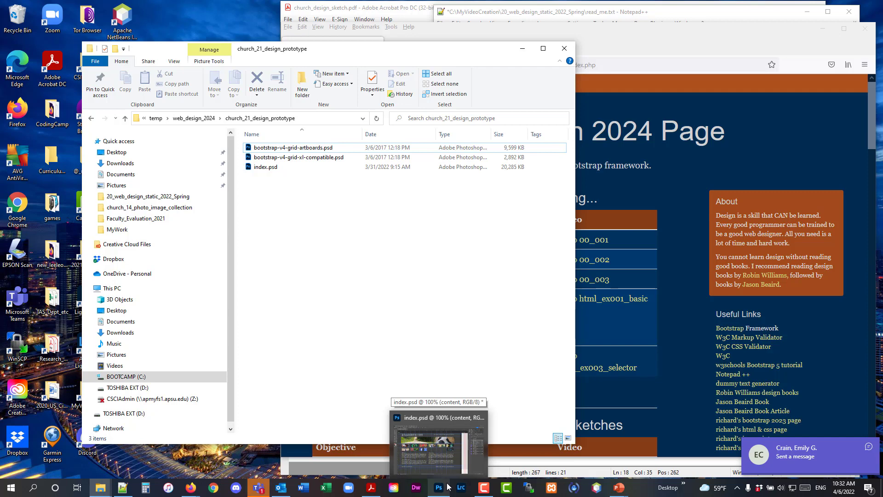
{"action": "left_click", "coordinate": [410, 439]}
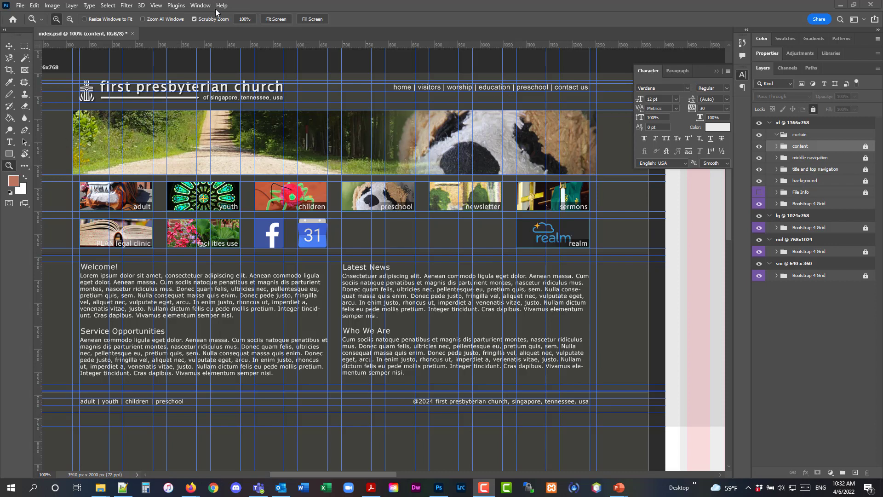
Hide the Character panel and select the curtain layer group in the xl artboard
{"action": "left_click", "coordinate": [203, 6]}
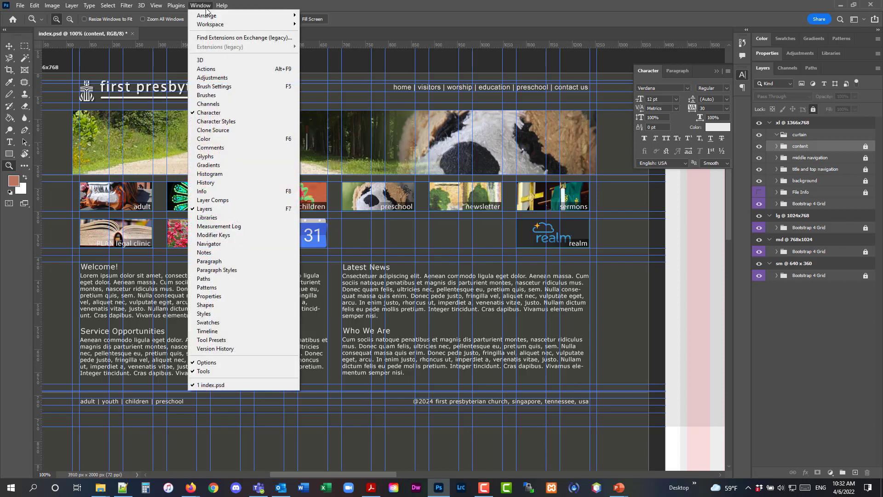
{"action": "left_click", "coordinate": [216, 113]}
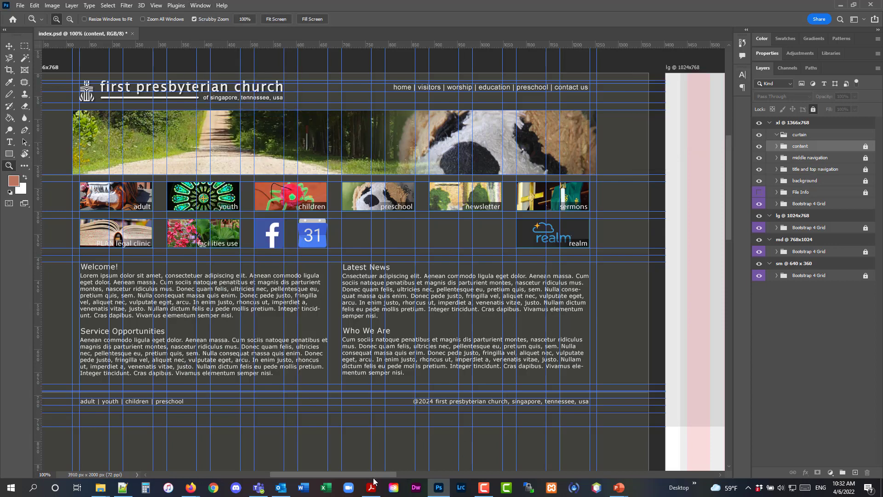
{"action": "left_click_drag", "start_coordinate": [375, 475], "coordinate": [366, 480]}
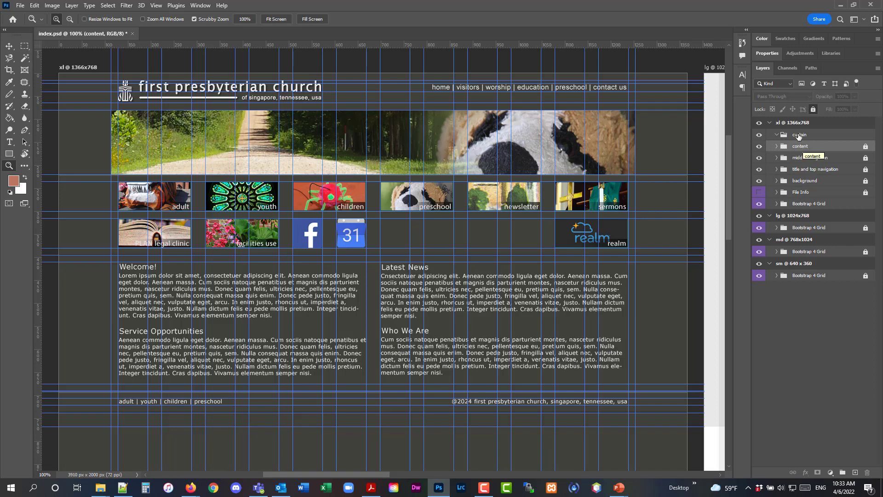
{"action": "left_click", "coordinate": [799, 136]}
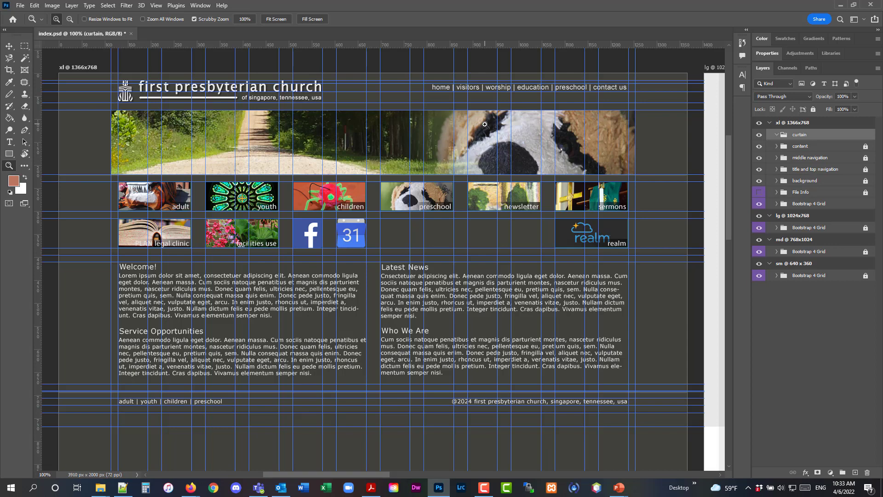
Turn off the display of guides over the church page design
{"action": "scroll", "coordinate": [468, 147], "scroll_direction": "up", "scroll_amount": 1}
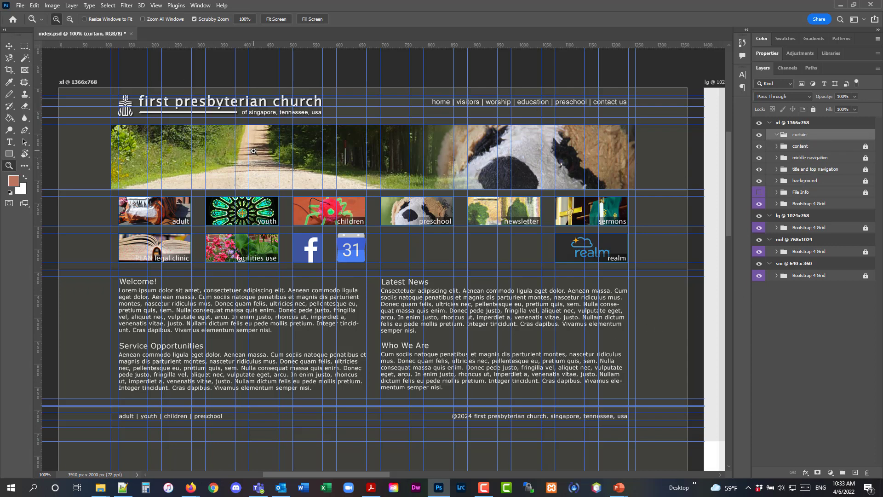
{"action": "scroll", "coordinate": [254, 151], "scroll_direction": "up", "scroll_amount": 1}
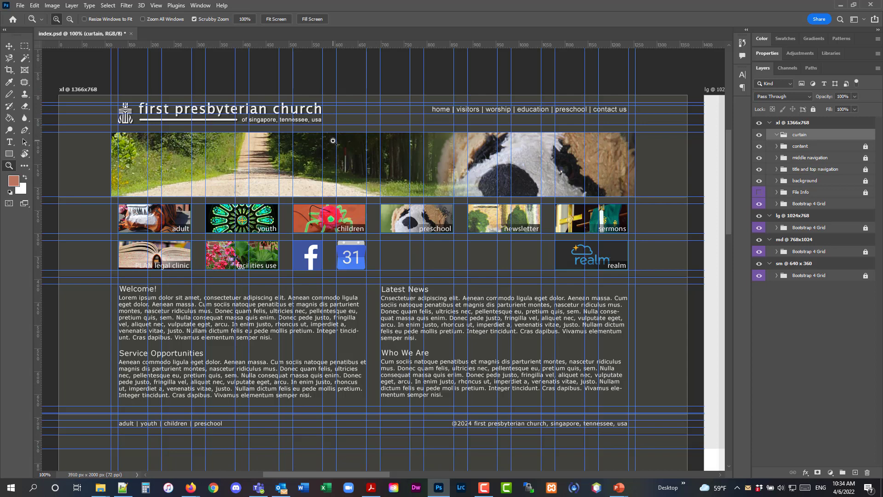
{"action": "left_click", "coordinate": [157, 5]}
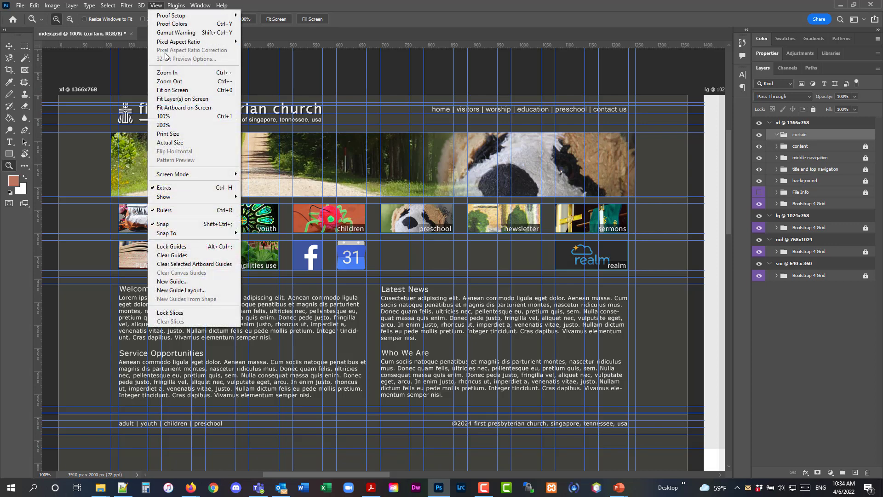
{"action": "mouse_move", "coordinate": [191, 200]}
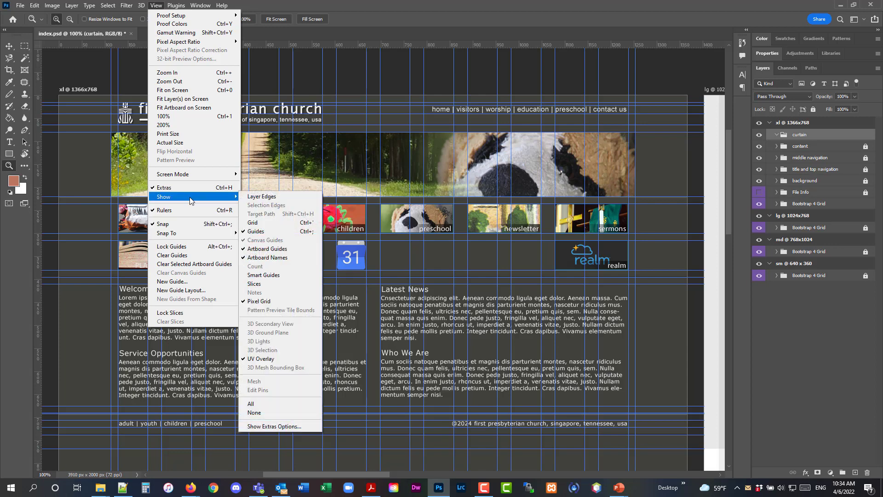
{"action": "left_click", "coordinate": [285, 231]}
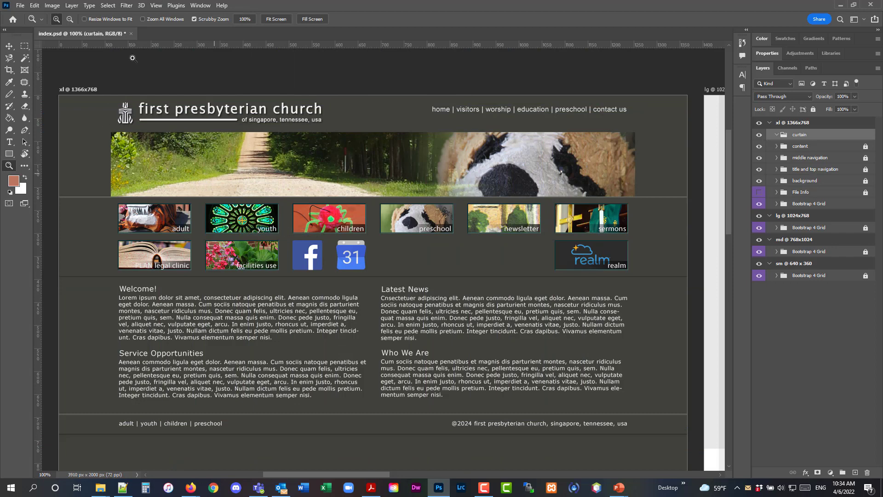
Turn on the grid display over the church page design
{"action": "scroll", "coordinate": [685, 194], "scroll_direction": "down", "scroll_amount": 2}
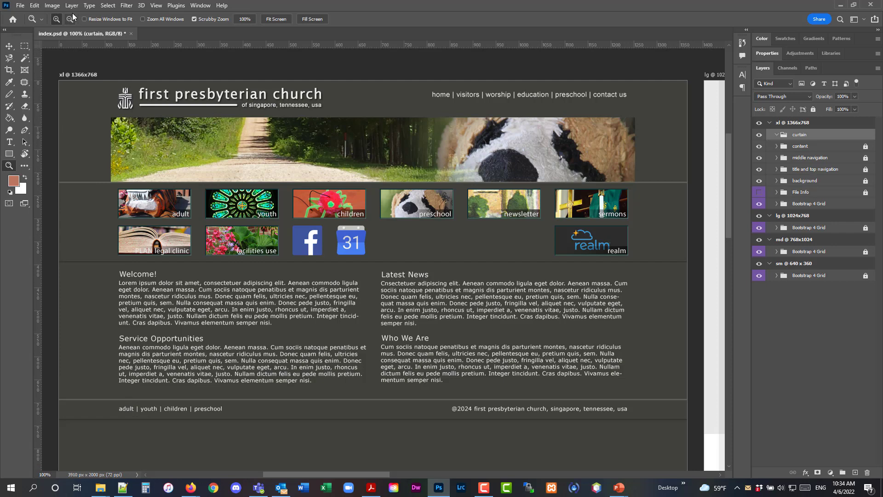
{"action": "left_click", "coordinate": [156, 5]}
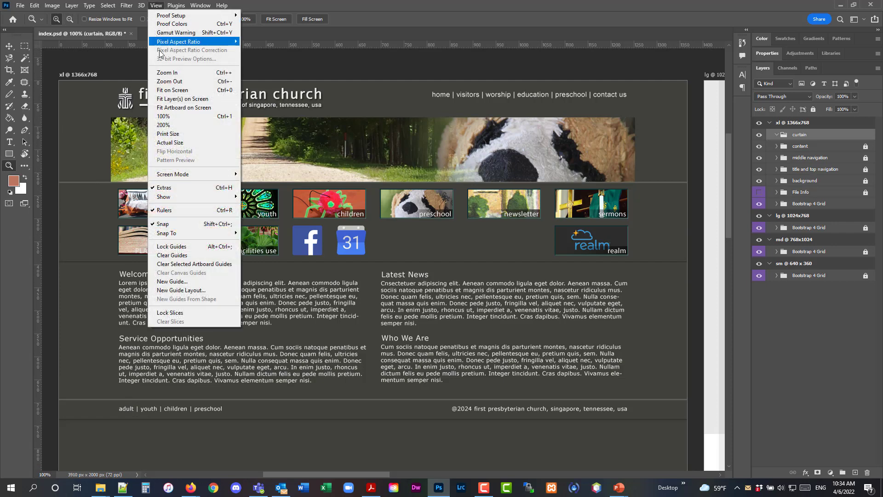
{"action": "mouse_move", "coordinate": [168, 198]}
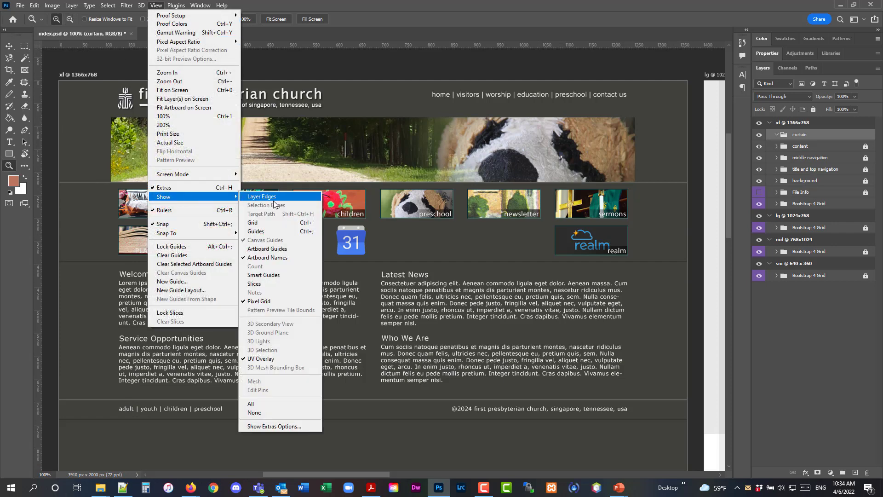
{"action": "left_click", "coordinate": [281, 223]}
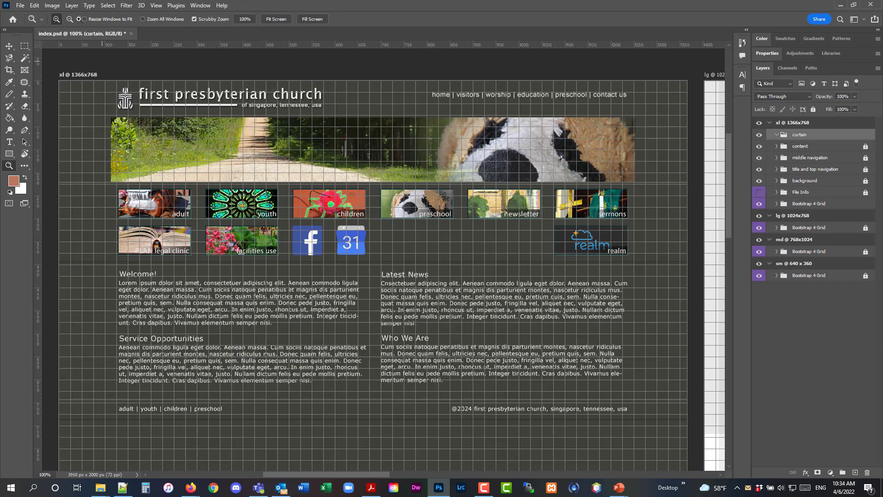
Set the grid preferences to one gridline every 20 pixels
{"action": "left_click", "coordinate": [34, 6]}
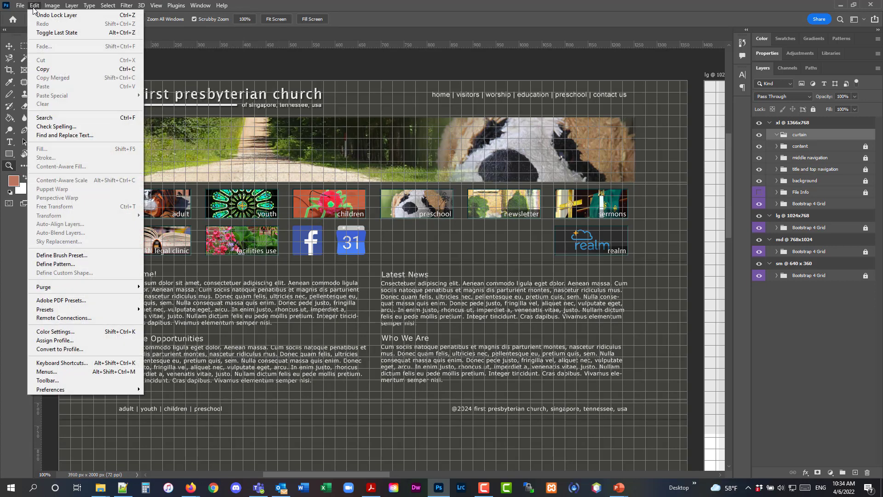
{"action": "mouse_move", "coordinate": [99, 390]}
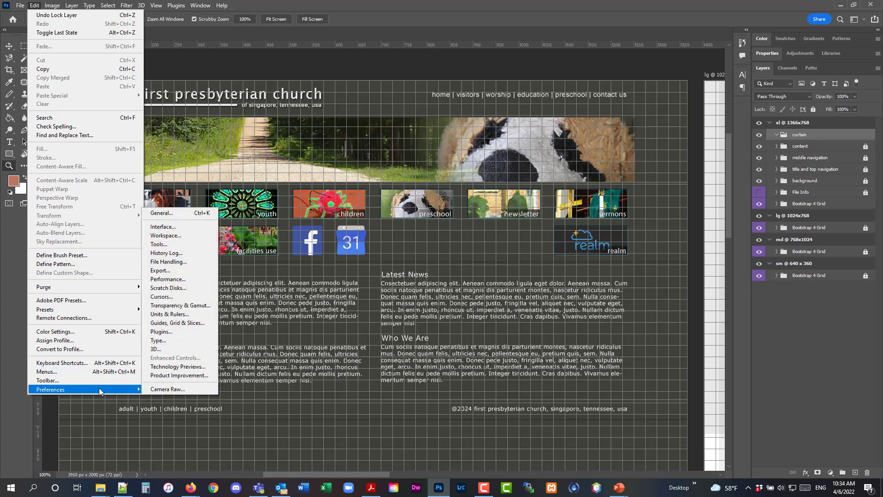
{"action": "left_click", "coordinate": [182, 324]}
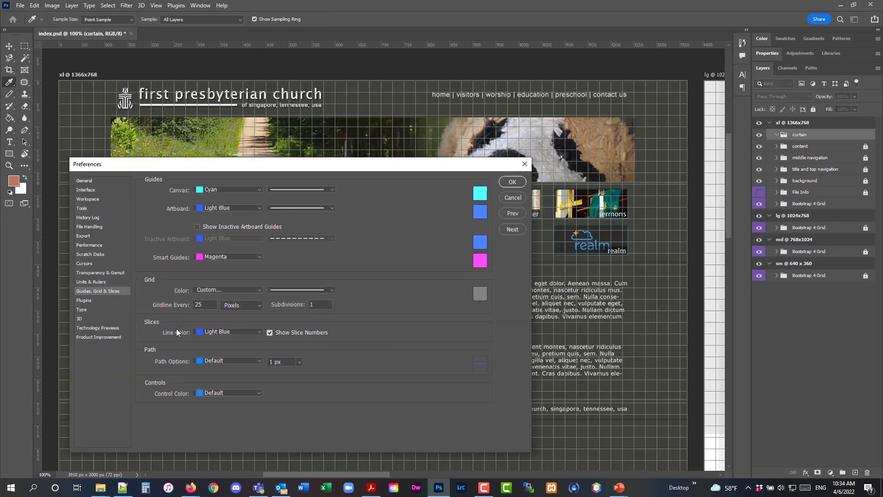
{"action": "double_click", "coordinate": [203, 305]}
{"action": "type", "text": "20"}
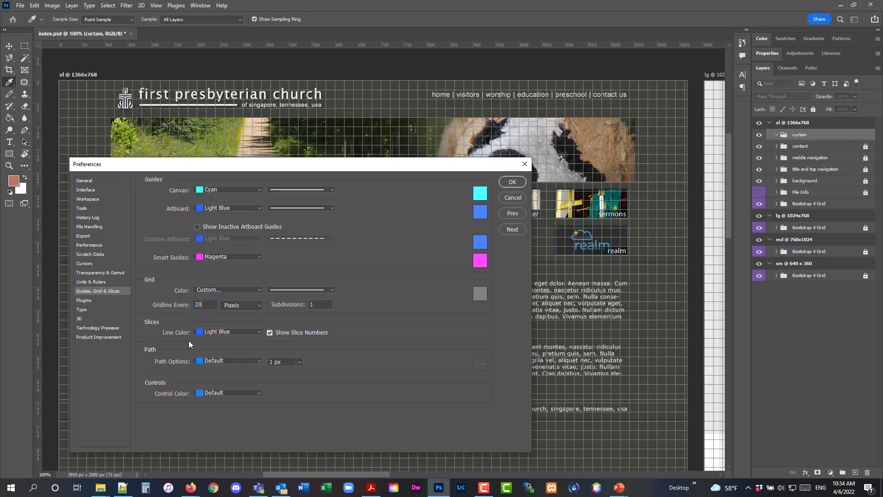
{"action": "left_click", "coordinate": [512, 182]}
Magnify the upper-left corner of the banner photo to 1600% to examine it against the pixel grid
{"action": "key", "text": "z"}
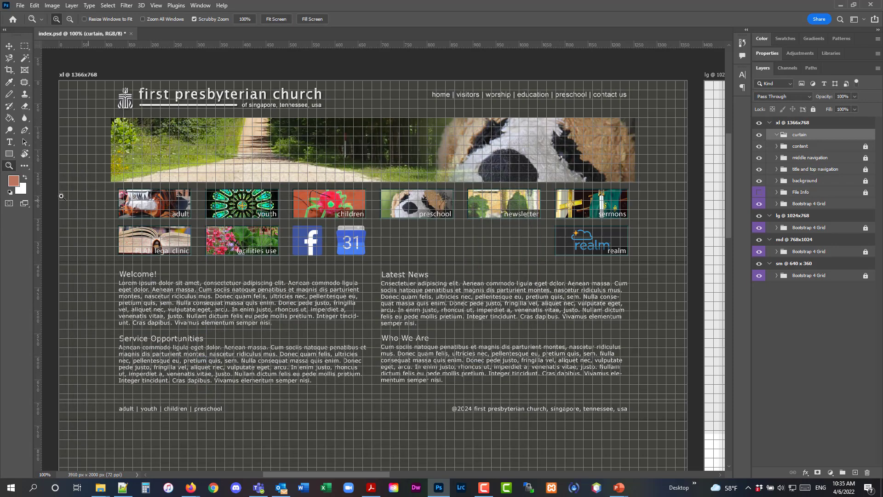
{"action": "left_click", "coordinate": [122, 122]}
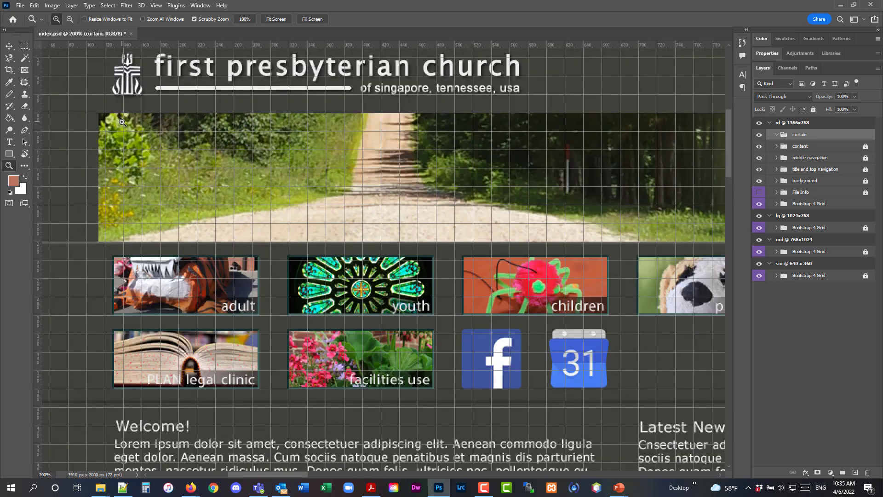
{"action": "left_click", "coordinate": [122, 122]}
{"action": "left_click", "coordinate": [122, 123]}
{"action": "left_click", "coordinate": [122, 123]}
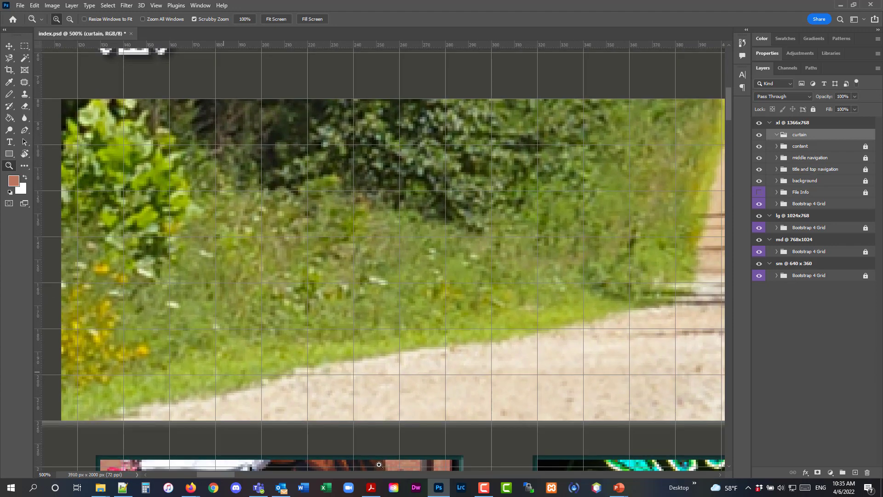
{"action": "left_click_drag", "start_coordinate": [225, 474], "coordinate": [218, 473]}
{"action": "left_click", "coordinate": [231, 131]}
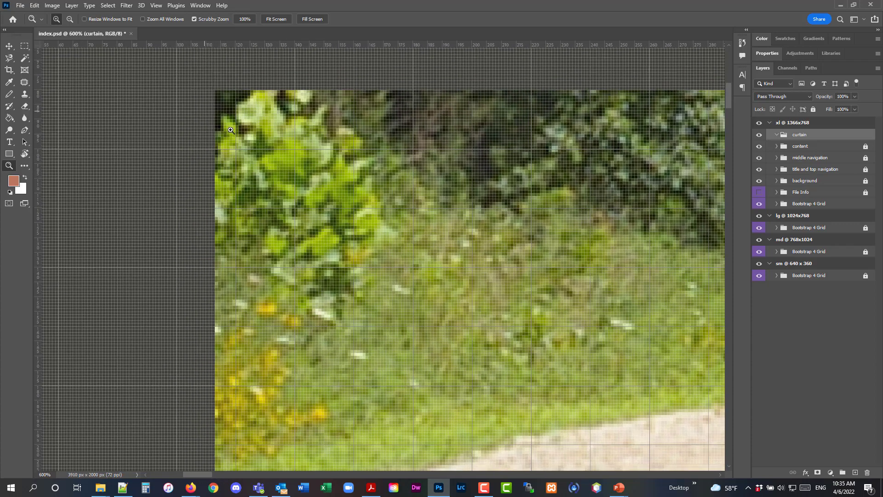
{"action": "scroll", "coordinate": [231, 130], "scroll_direction": "up", "scroll_amount": 5}
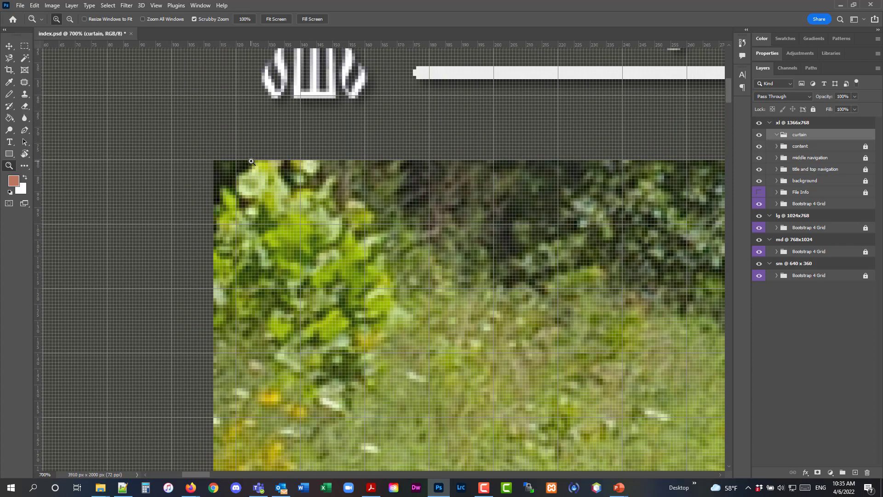
{"action": "left_click", "coordinate": [251, 161]}
{"action": "left_click", "coordinate": [252, 161]}
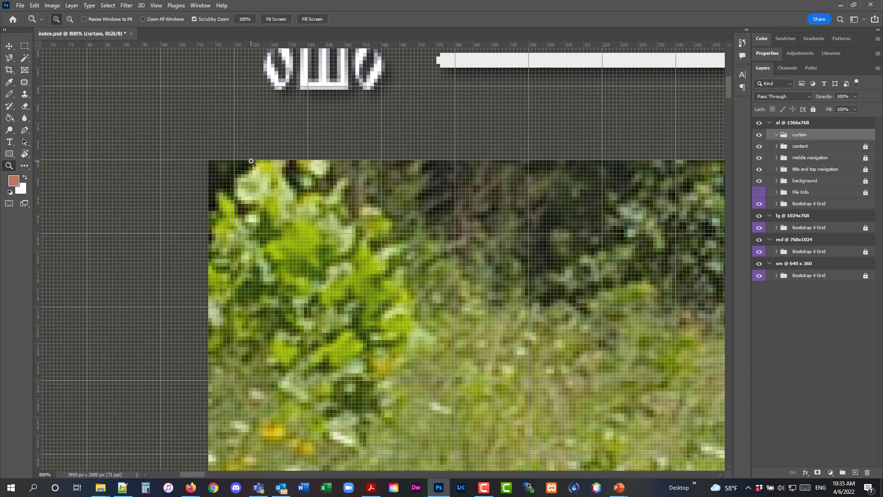
{"action": "left_click", "coordinate": [251, 161]}
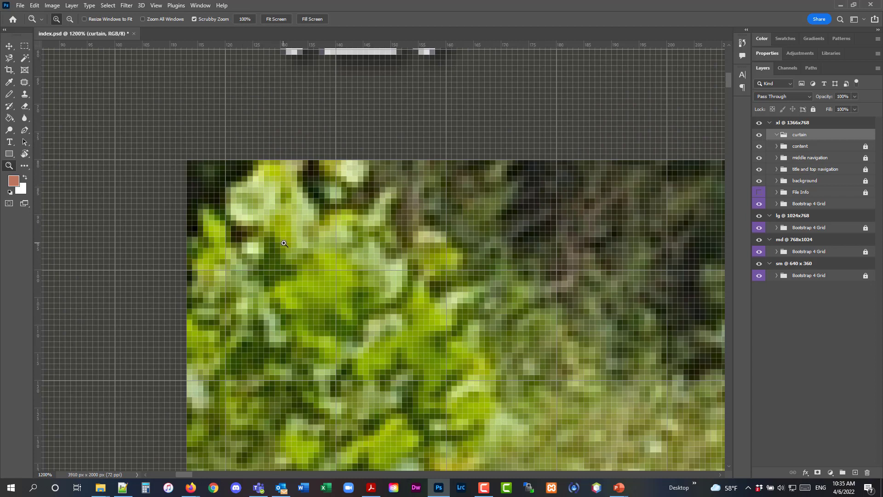
{"action": "left_click", "coordinate": [263, 188]}
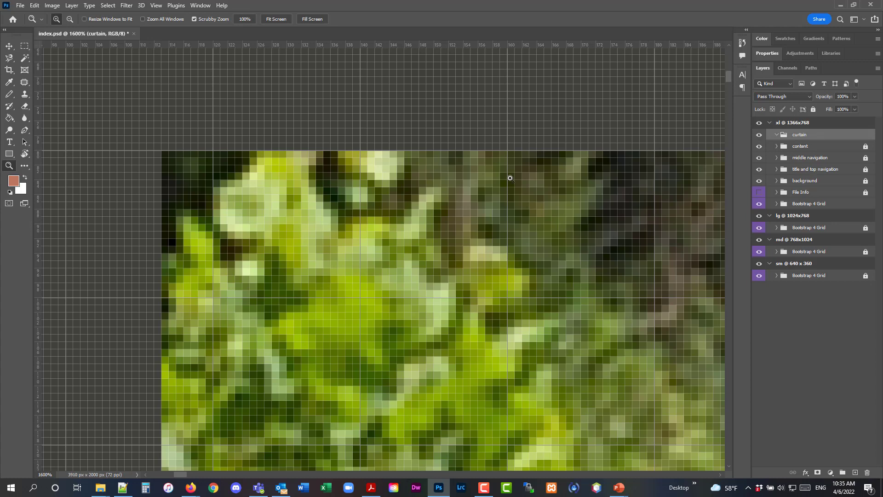
{"action": "scroll", "coordinate": [345, 202], "scroll_direction": "up", "scroll_amount": 3}
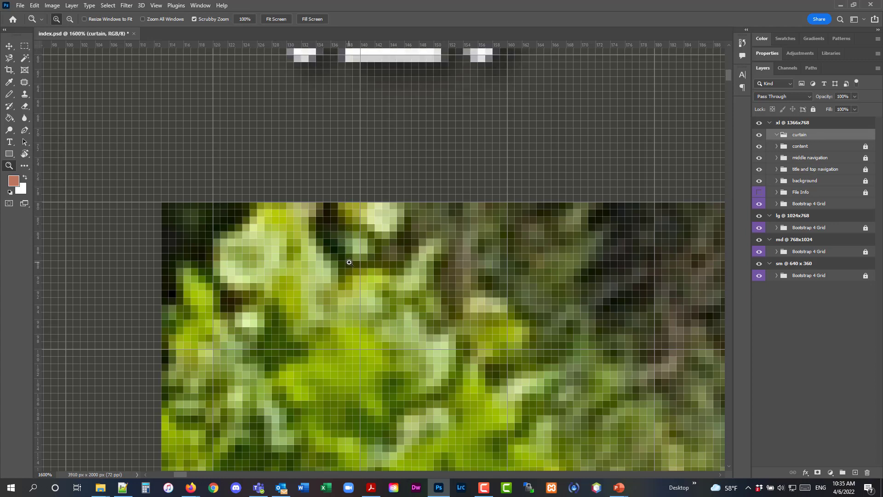
Set the foreground color to 3e3e39 by sampling the dark page background beside the banner photo
{"action": "left_click", "coordinate": [12, 183]}
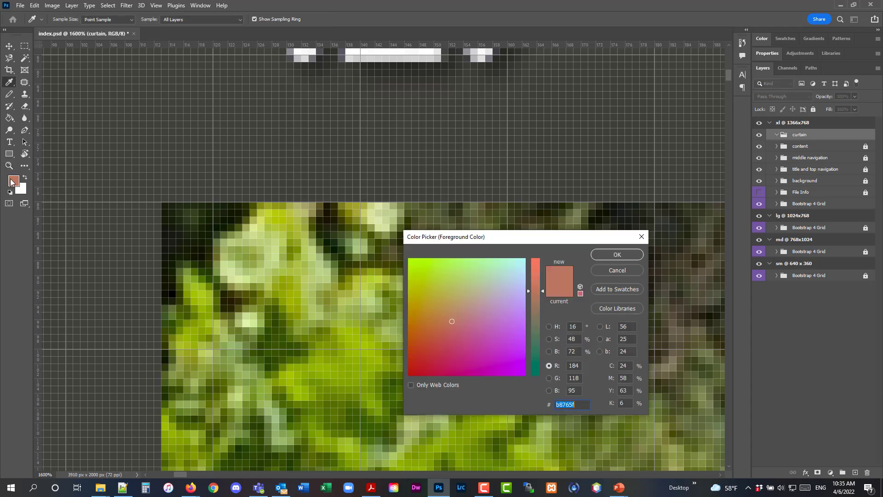
{"action": "left_click", "coordinate": [87, 195]}
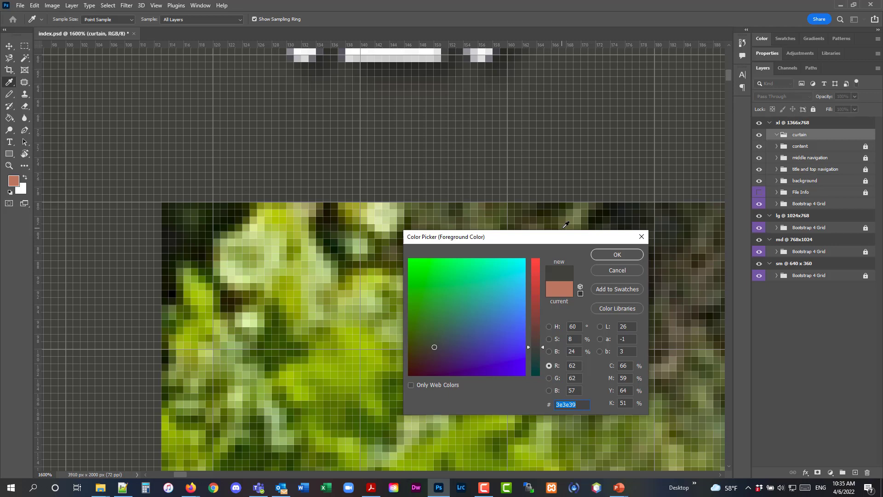
{"action": "left_click", "coordinate": [582, 405]}
{"action": "left_click", "coordinate": [617, 251]}
{"action": "key", "text": "z"}
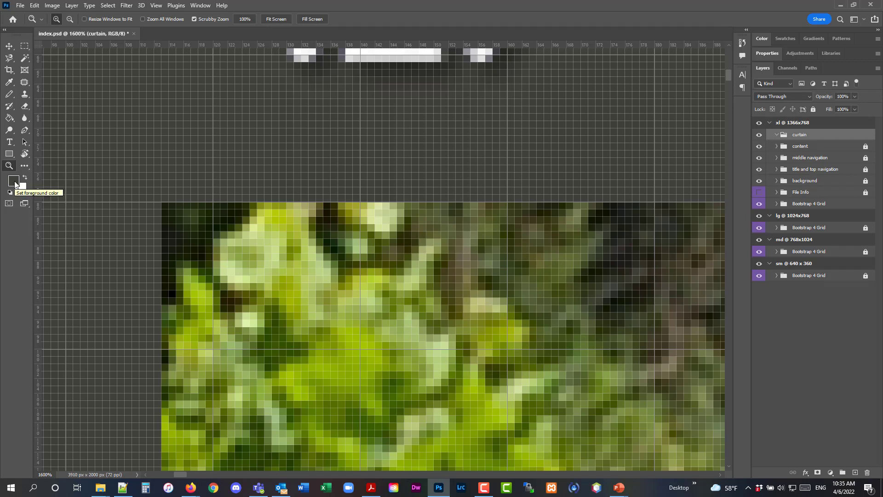
Activate the Ellipse tool in Shape mode and check its fill and stroke color options
{"action": "left_click", "coordinate": [8, 155]}
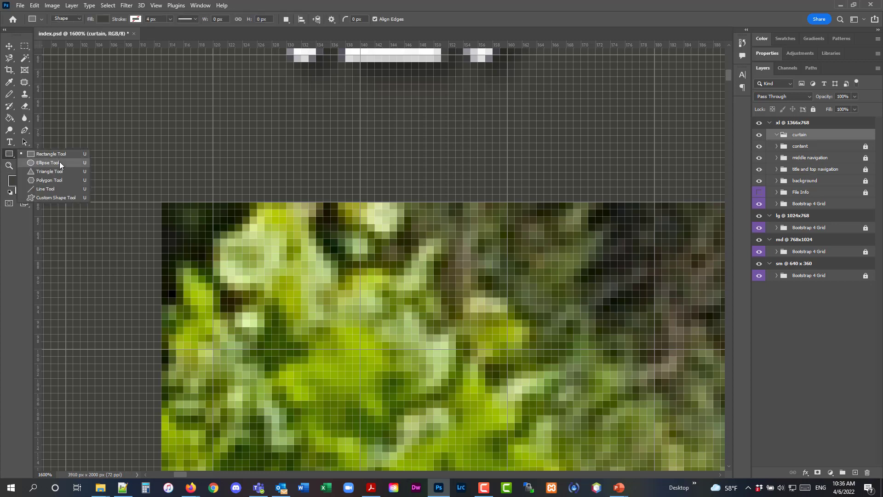
{"action": "left_click", "coordinate": [59, 163]}
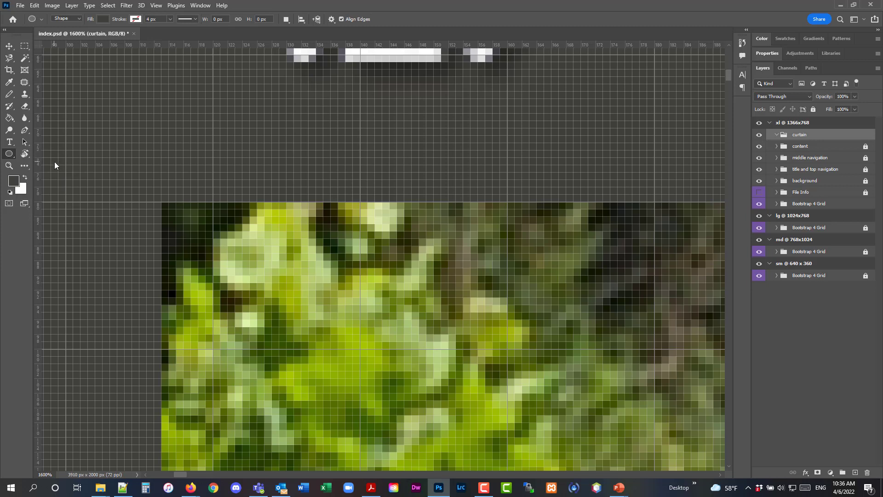
{"action": "left_click", "coordinate": [9, 153]}
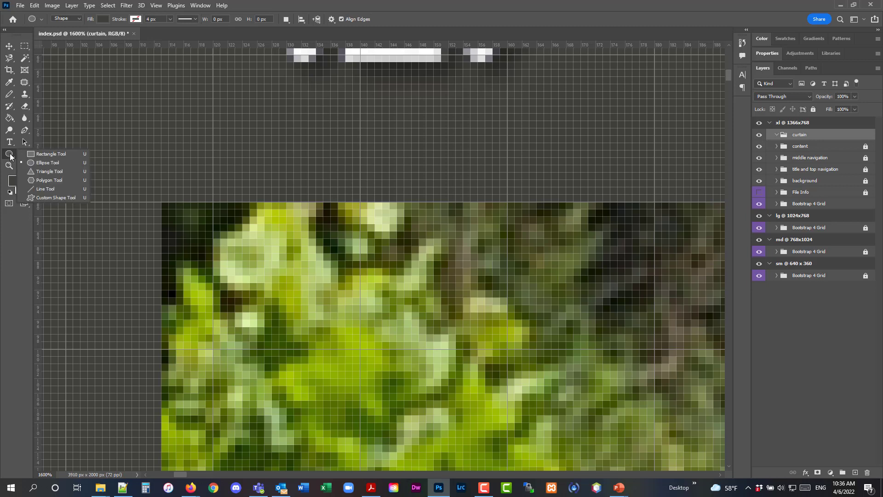
{"action": "left_click", "coordinate": [44, 164]}
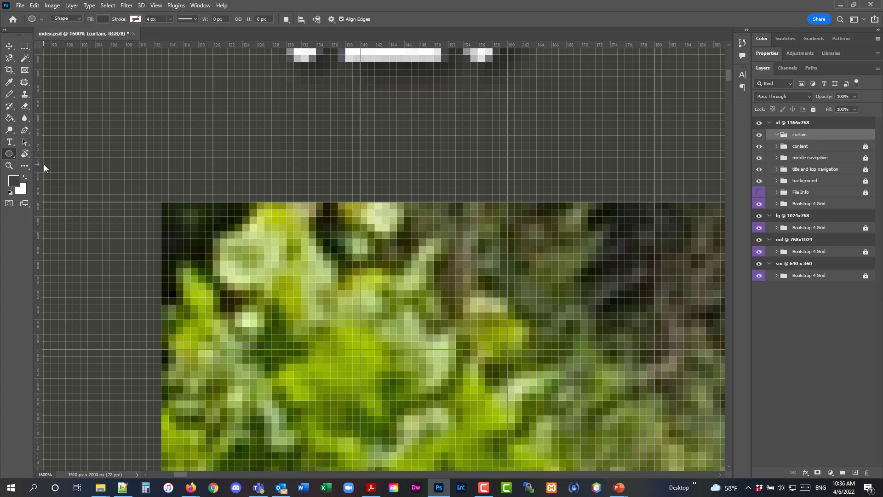
{"action": "left_click", "coordinate": [102, 19]}
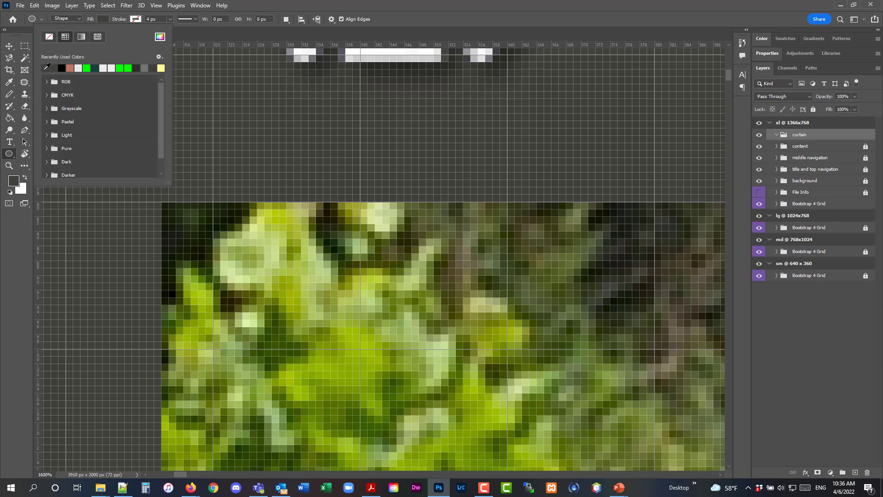
{"action": "left_click", "coordinate": [132, 19]}
{"action": "left_click", "coordinate": [132, 19]}
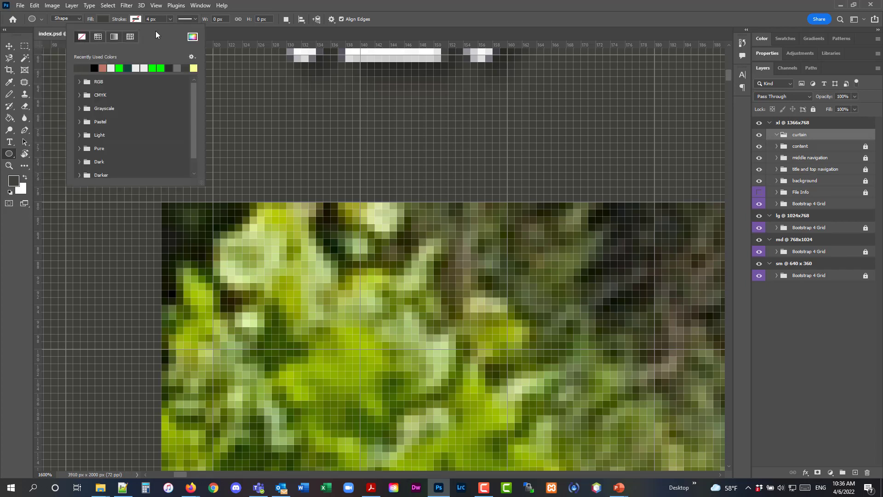
{"action": "left_click", "coordinate": [253, 4]}
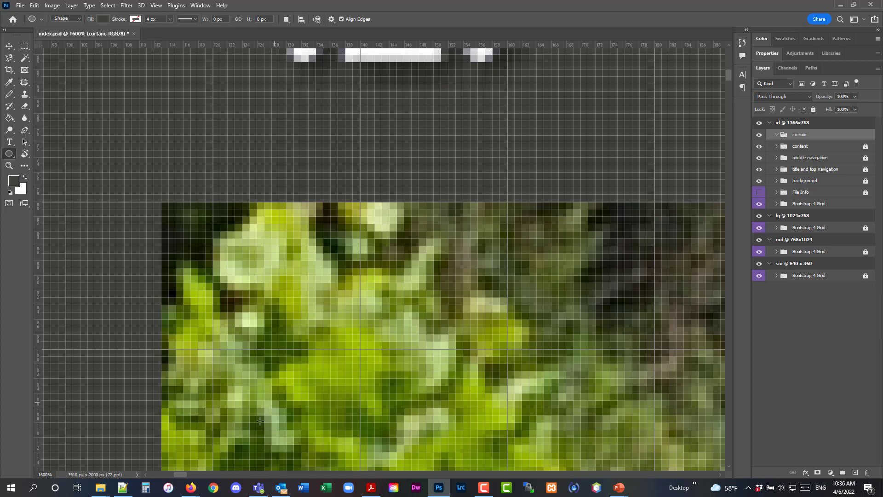
Switch to Notepad++ and add a "shift key" line below the duplicate tip in read_me.txt
{"action": "left_click", "coordinate": [123, 487]}
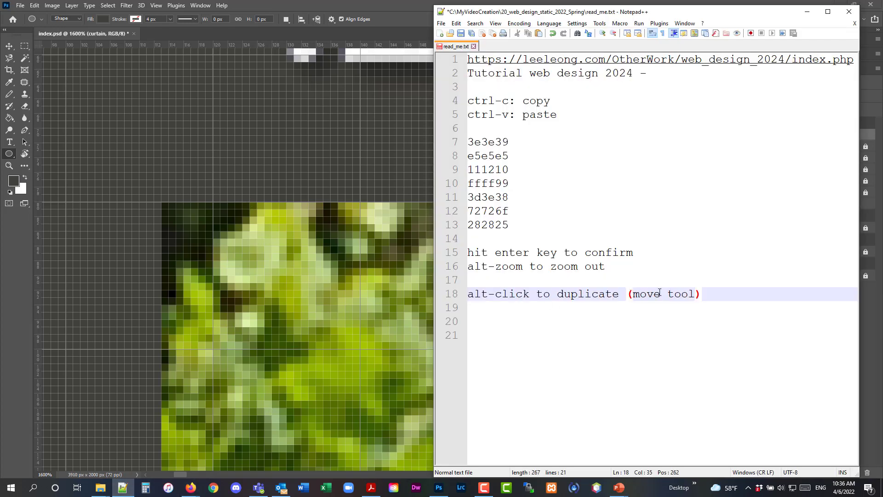
{"action": "key", "text": "Return"}
{"action": "key", "text": "Return"}
{"action": "type", "text": "shifit"}
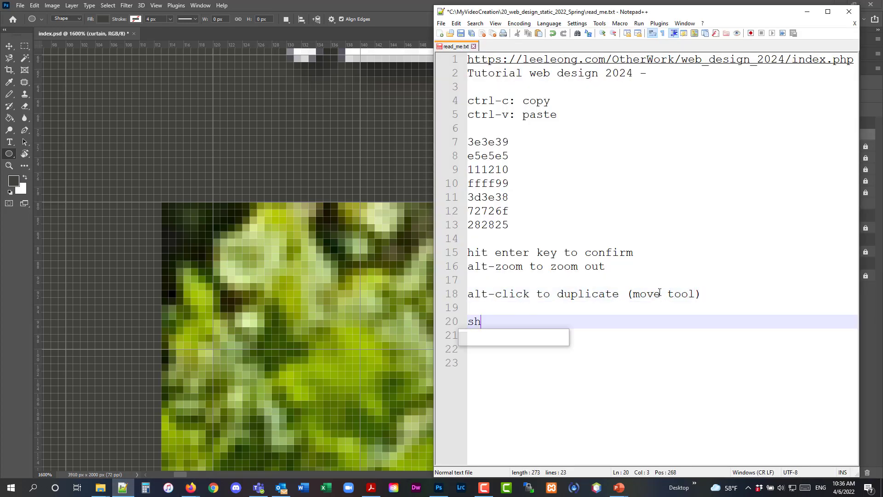
{"action": "key", "text": "BackSpace"}
{"action": "key", "text": "BackSpace"}
{"action": "type", "text": "t key"}
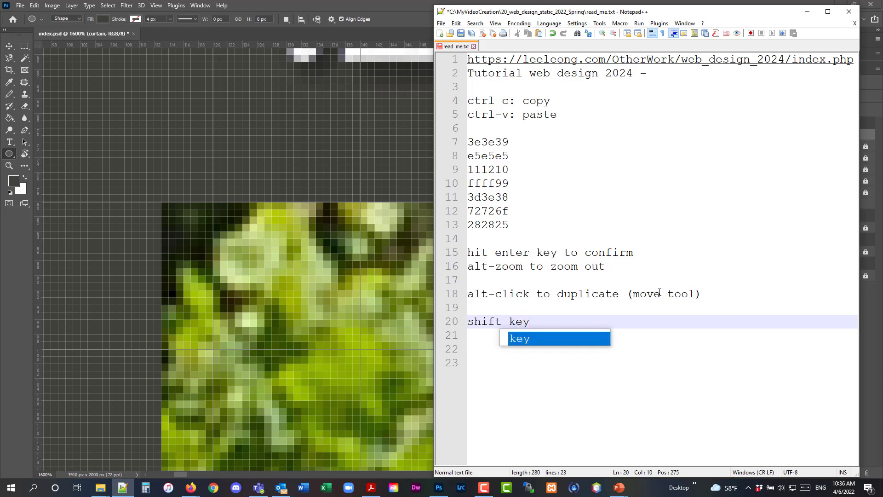
{"action": "key", "text": "Return"}
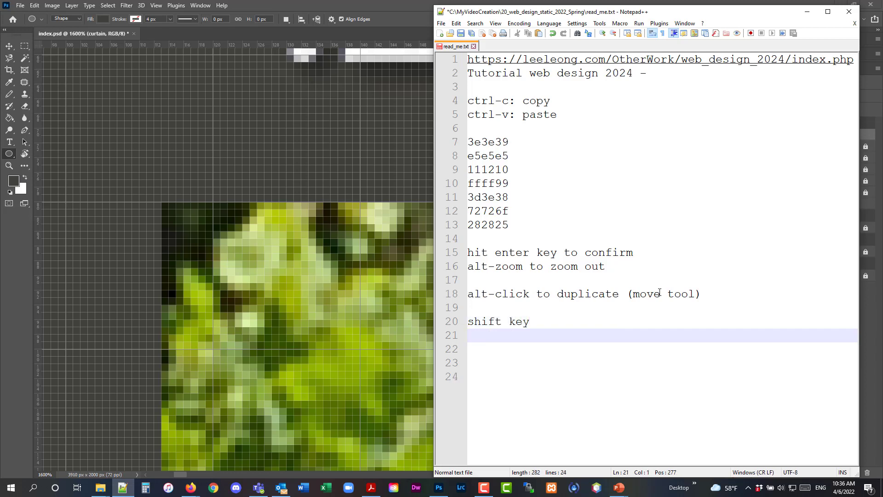
Add the line "spacebar = move" beneath the shift key note
{"action": "type", "text": "space"}
{"action": "key", "text": "Up"}
{"action": "key", "text": "End"}
{"action": "key", "text": "Down"}
{"action": "type", "text": "bar move"}
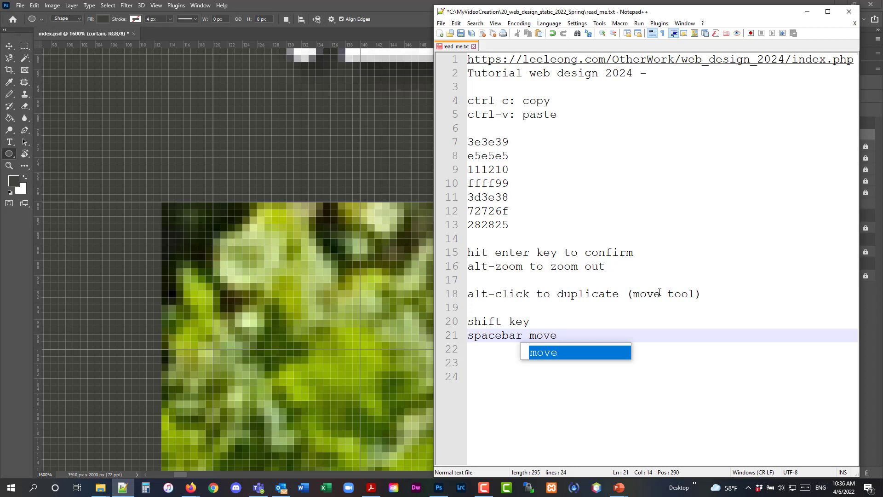
{"action": "key", "text": "Escape"}
{"action": "type", "text": "="}
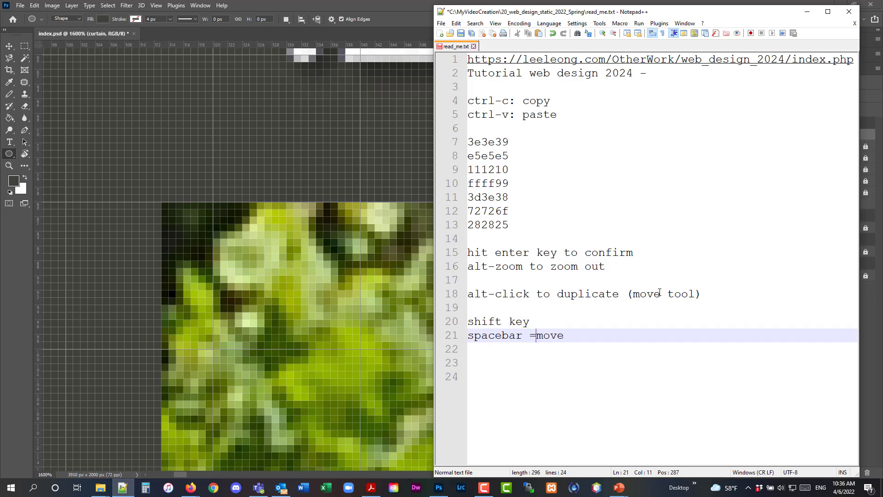
Complete the shift key note as "shift key = perfect circle" and return to Photoshop
{"action": "key", "text": "Up"}
{"action": "type", "text": "= pe"}
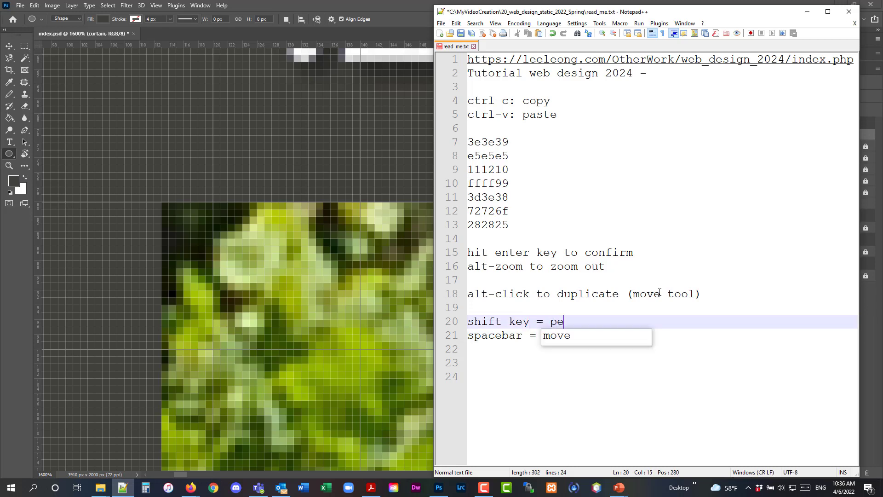
{"action": "type", "text": "rfect circle"}
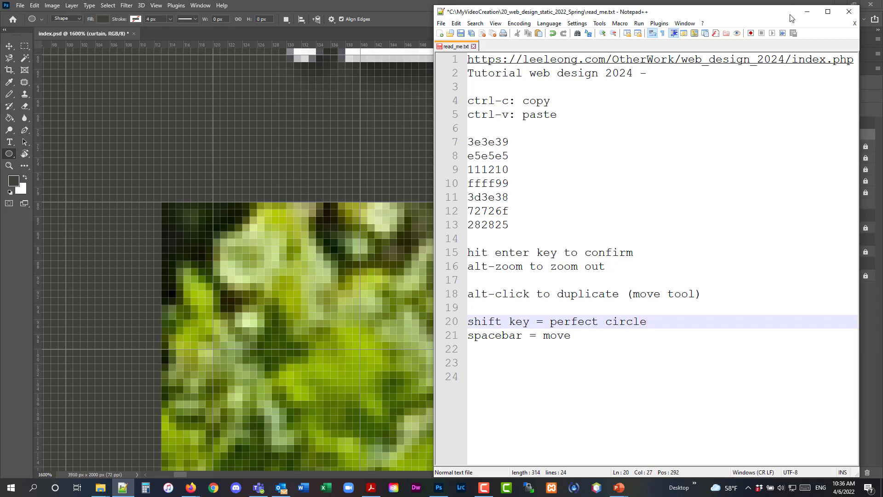
{"action": "left_click", "coordinate": [807, 11]}
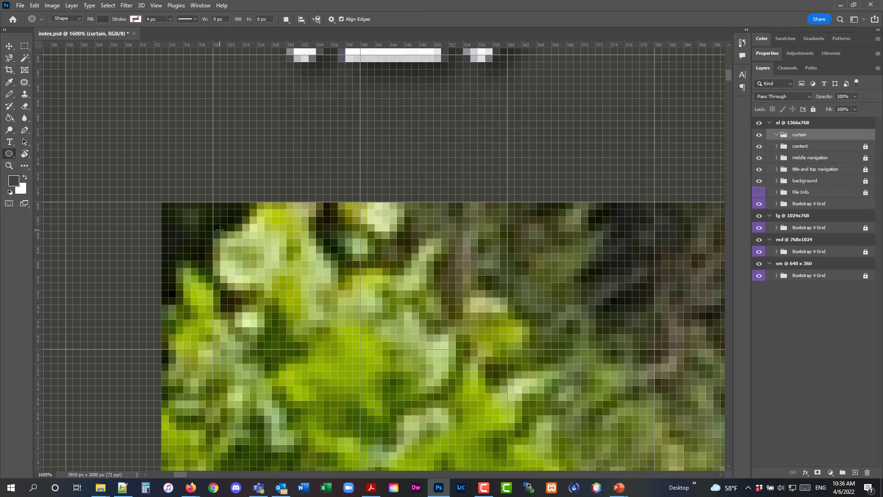
Draw a 20 by 20 px circle touching the banner photo's upper edge near its corner, and shift it to X 120 px
{"action": "left_click_drag", "start_coordinate": [219, 230], "coordinate": [377, 348]}
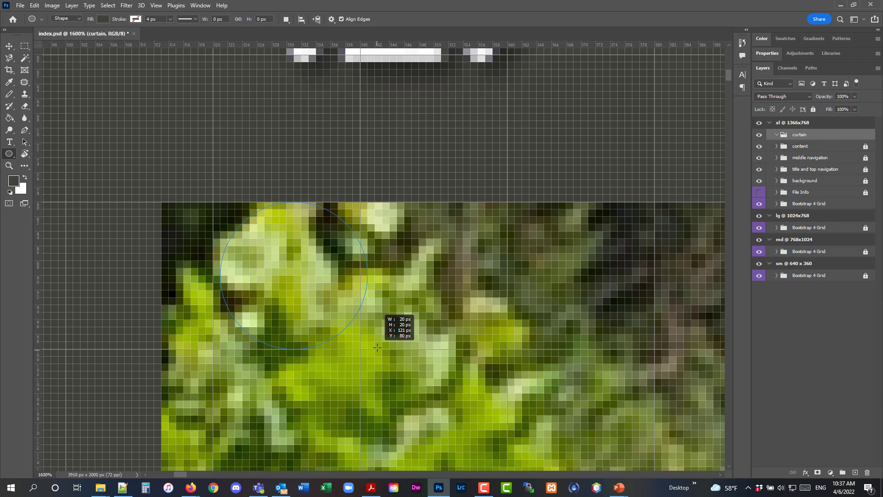
{"action": "left_click_drag", "start_coordinate": [378, 348], "coordinate": [377, 348]}
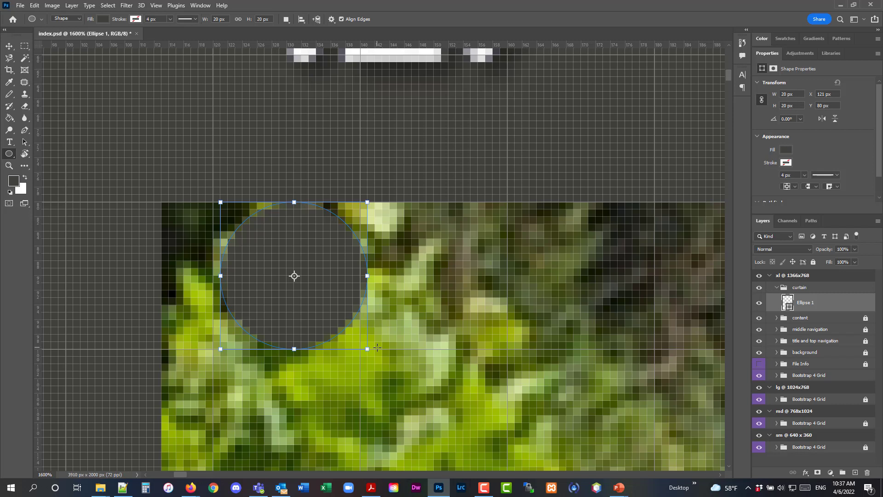
{"action": "left_click", "coordinate": [10, 47]}
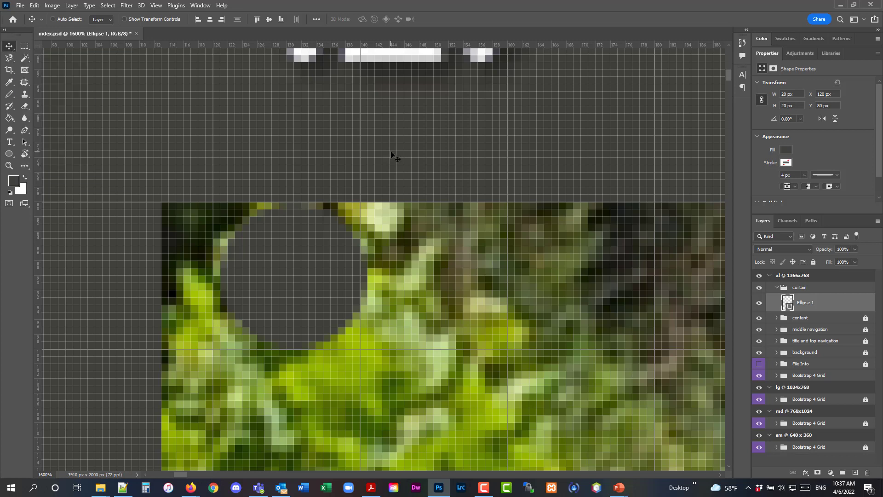
{"action": "key", "text": "Left"}
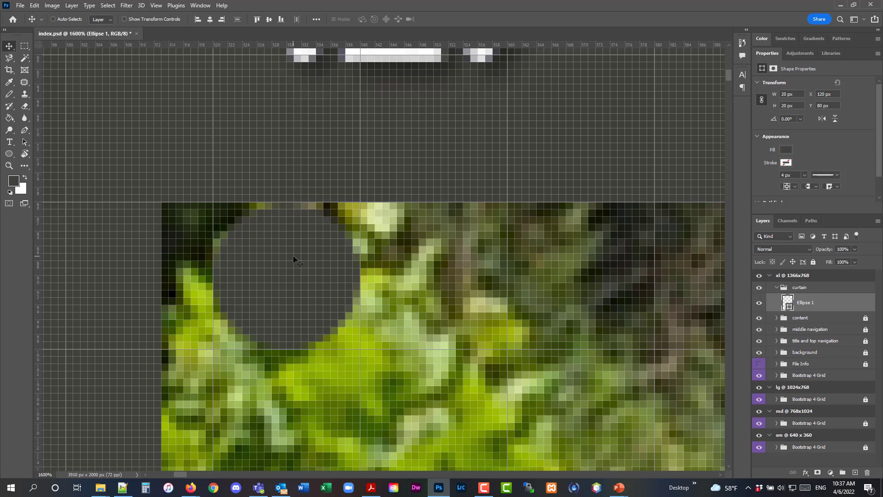
Move the circle up to Y 70 px so its lower half overlaps the banner photo
{"action": "key", "text": "Up"}
{"action": "key", "text": "Up"}
{"action": "key", "text": "Up"}
{"action": "key", "text": "Up"}
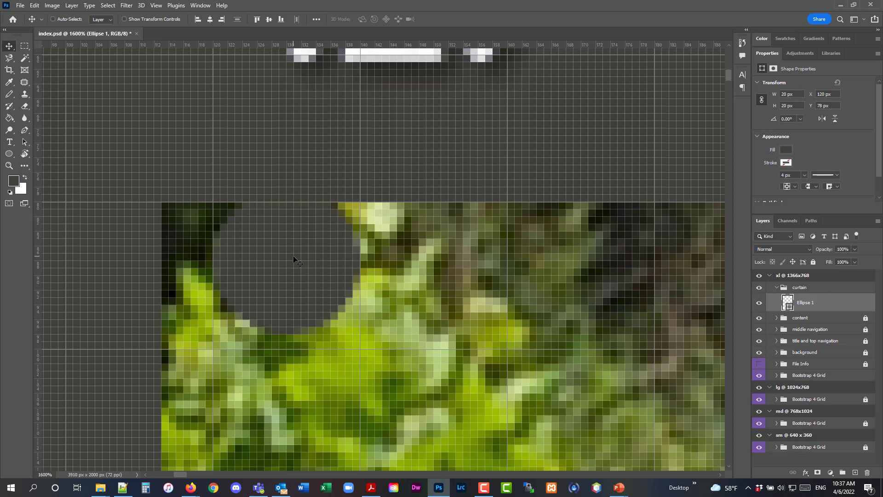
{"action": "key", "text": "Up"}
{"action": "key", "text": "Up"}
{"action": "key", "text": "Up"}
{"action": "key", "text": "Up"}
{"action": "key", "text": "Up"}
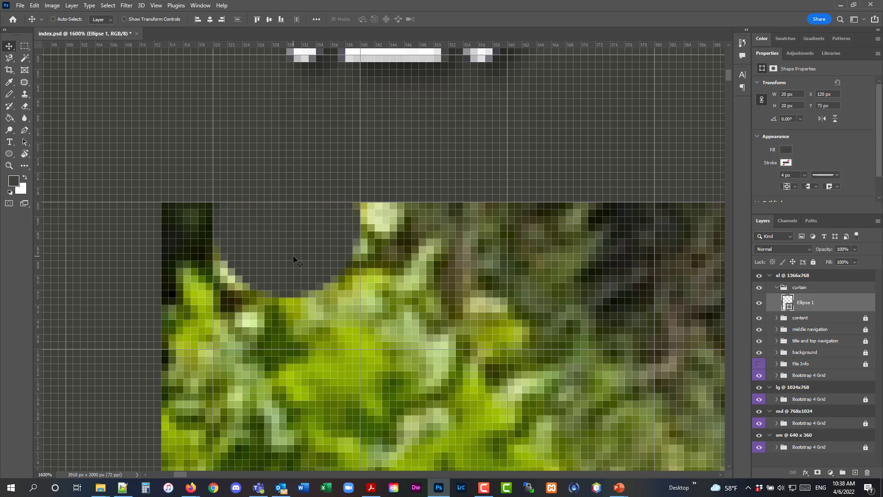
{"action": "key", "text": "Up"}
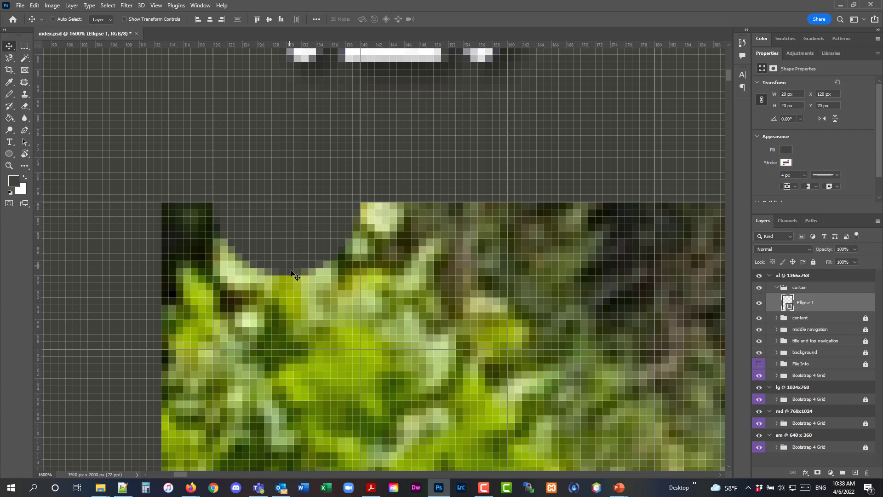
Draw a 20 by 20 px rectangle in the curtain group at X 120, Y 60 px, covering the circle's upper half
{"action": "scroll", "coordinate": [253, 161], "scroll_direction": "up", "scroll_amount": 3}
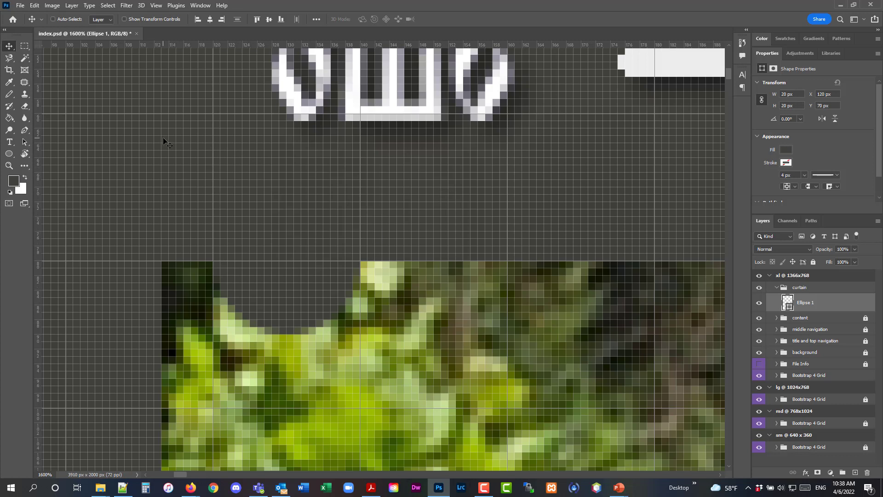
{"action": "left_click", "coordinate": [9, 155]}
{"action": "right_click", "coordinate": [10, 155]}
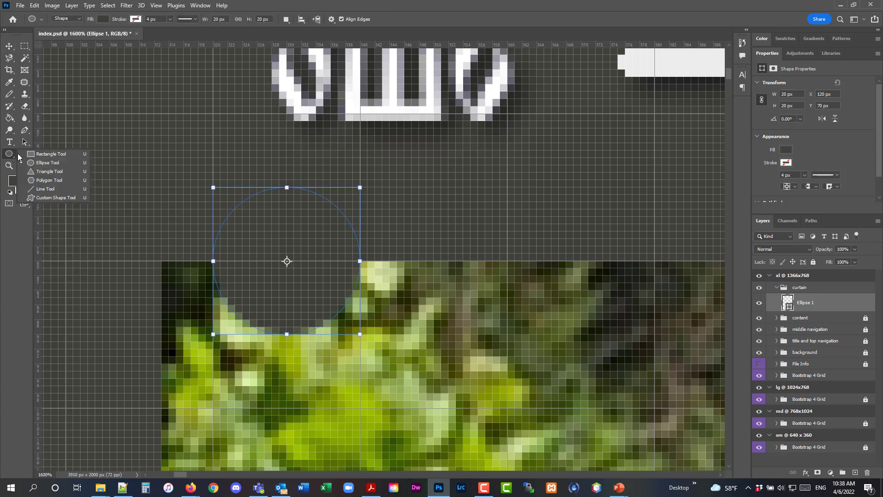
{"action": "left_click", "coordinate": [48, 154]}
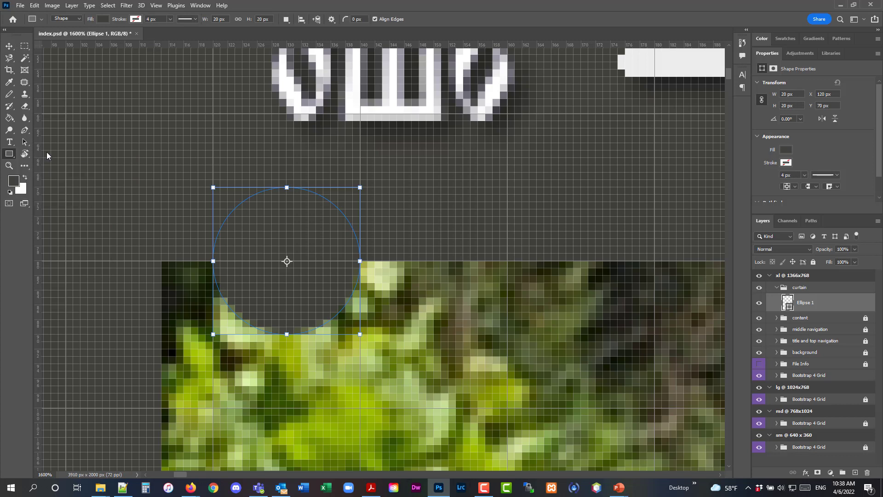
{"action": "left_click", "coordinate": [820, 291]}
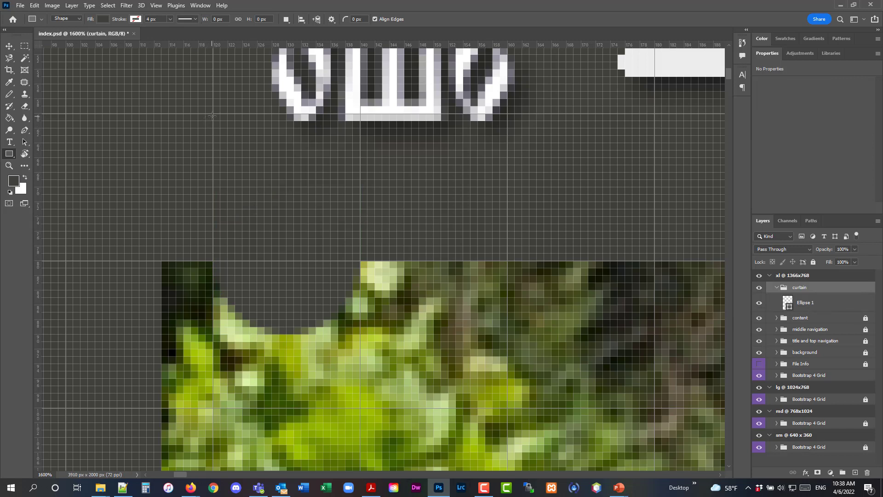
{"action": "left_click_drag", "start_coordinate": [213, 114], "coordinate": [355, 261]}
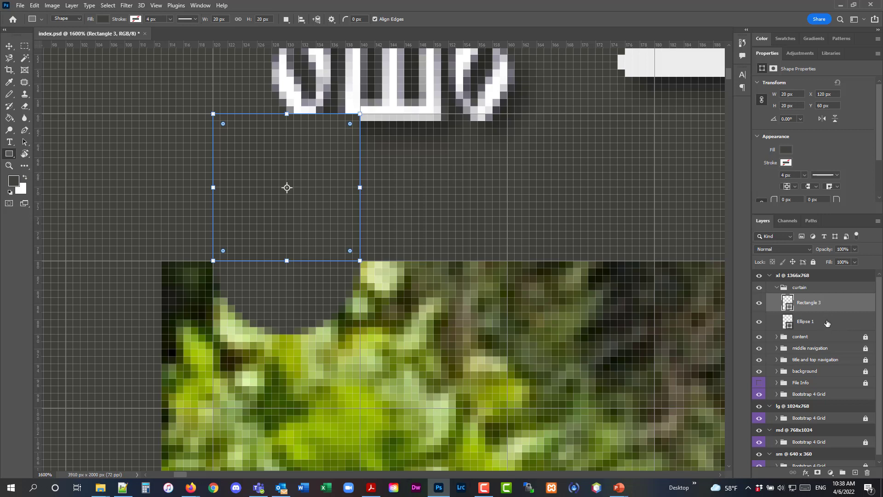
Combine the Rectangle 3 and Ellipse 1 layers with Subtract Front Shape
{"action": "left_click", "coordinate": [9, 46]}
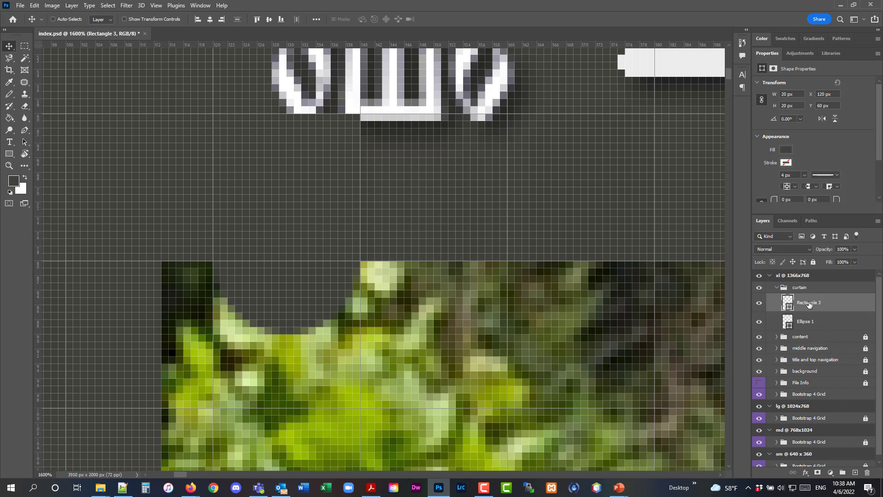
{"action": "left_click", "coordinate": [824, 326], "text": "shift"}
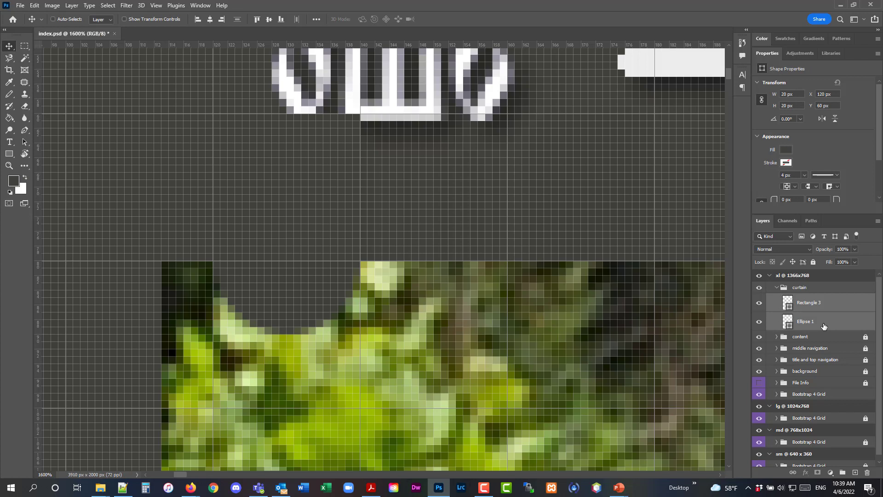
{"action": "left_click", "coordinate": [70, 6]}
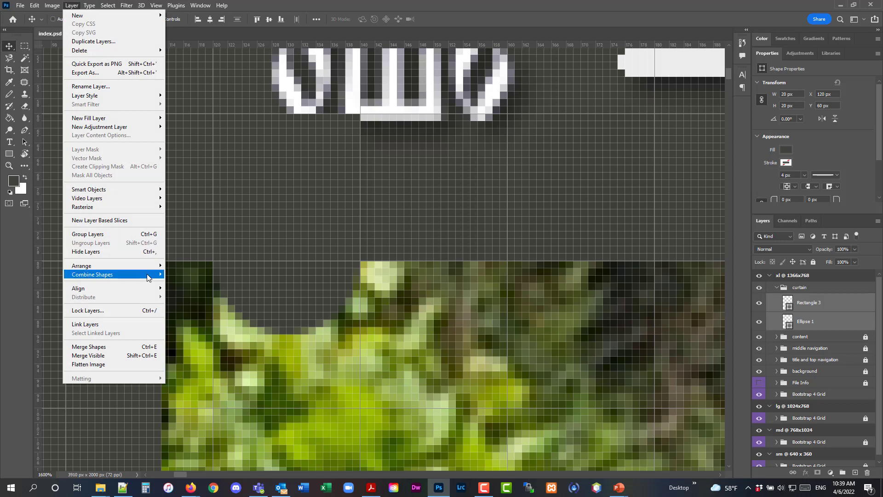
{"action": "mouse_move", "coordinate": [147, 276]}
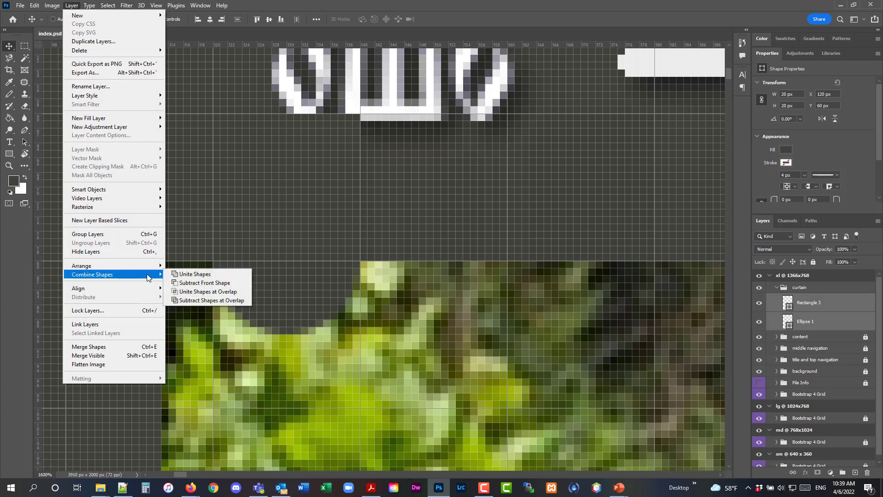
{"action": "left_click", "coordinate": [212, 284]}
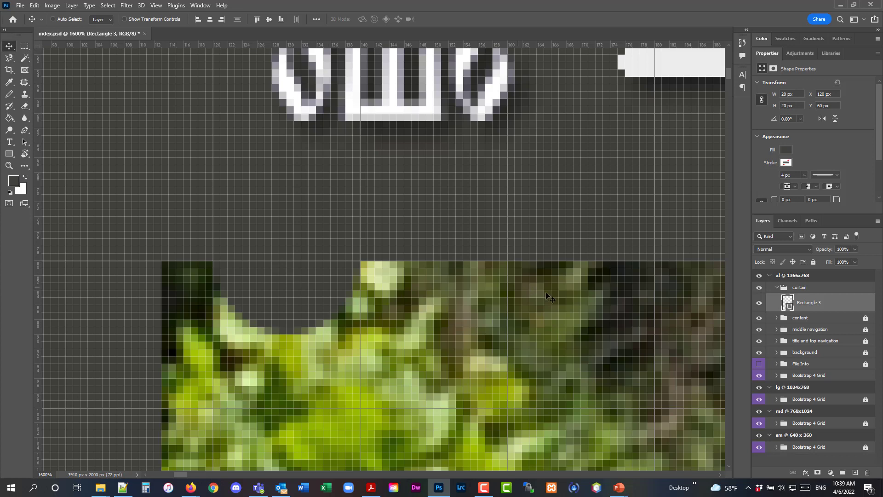
Nudge the half-circle down 2 px to check its cut edge, and return it to the banner photo's upper edge
{"action": "key", "text": "Down"}
{"action": "key", "text": "Down"}
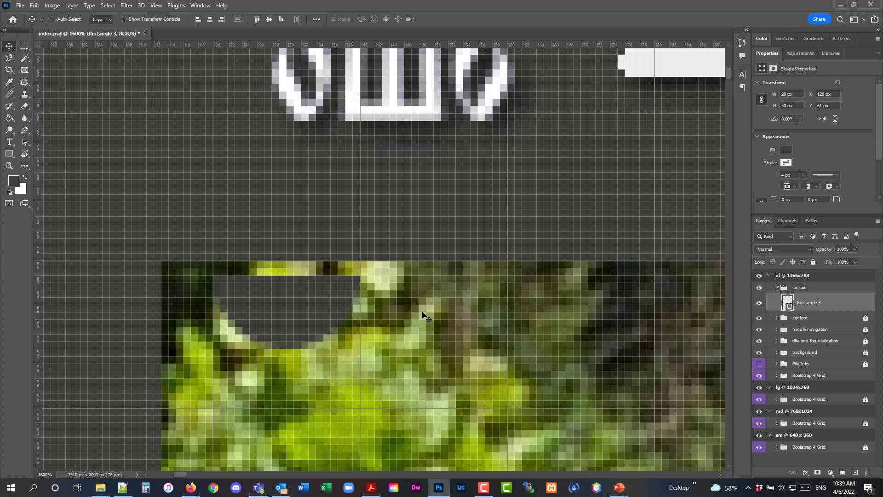
{"action": "key", "text": "Up"}
{"action": "key", "text": "Up"}
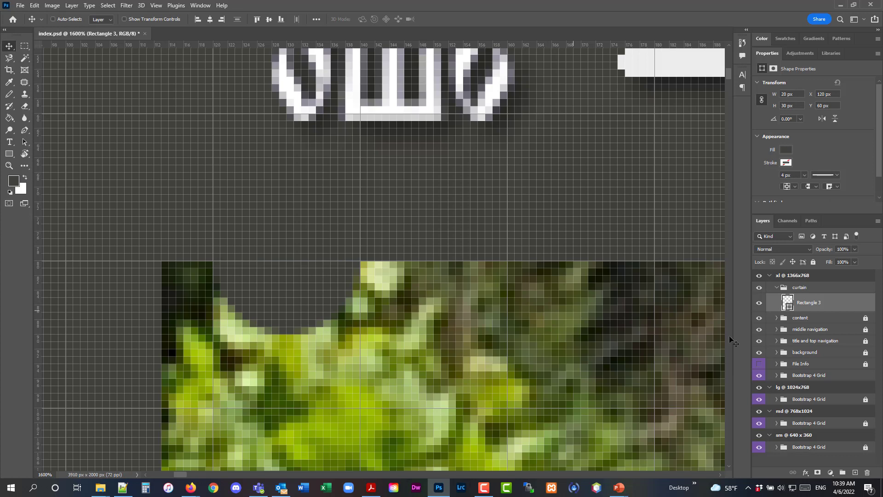
Rename the Rectangle 3 layer as semicircle
{"action": "double_click", "coordinate": [806, 304]}
{"action": "type", "text": "semicircle"}
{"action": "key", "text": "Return"}
Consult the duplication note in Notepad++'s read_me.txt, and duplicate the semicircle 20 px to the left, at X 100, Y 60 px
{"action": "left_click", "coordinate": [131, 489]}
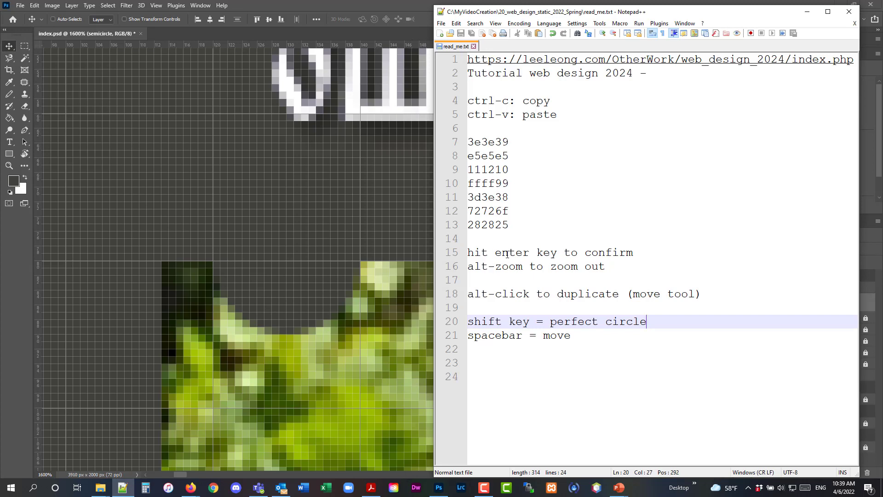
{"action": "left_click_drag", "start_coordinate": [490, 294], "coordinate": [457, 292]}
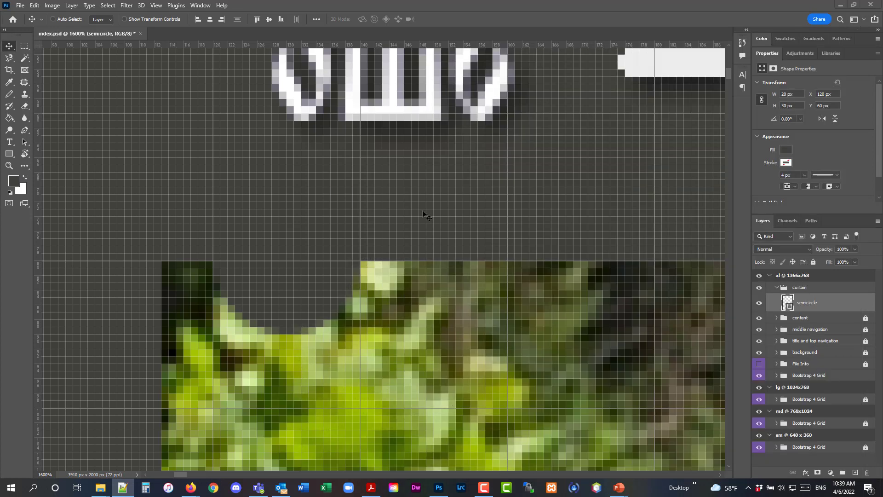
{"action": "left_click", "coordinate": [808, 11]}
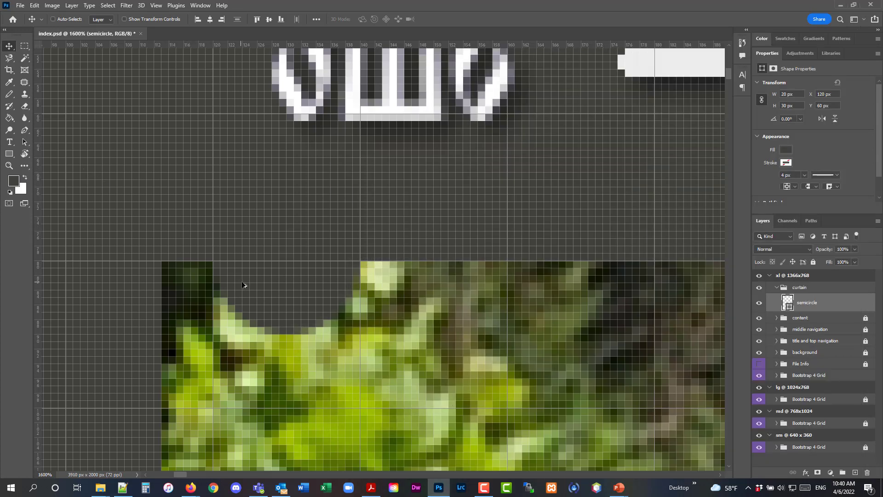
{"action": "left_click_drag", "start_coordinate": [247, 283], "coordinate": [99, 281]}
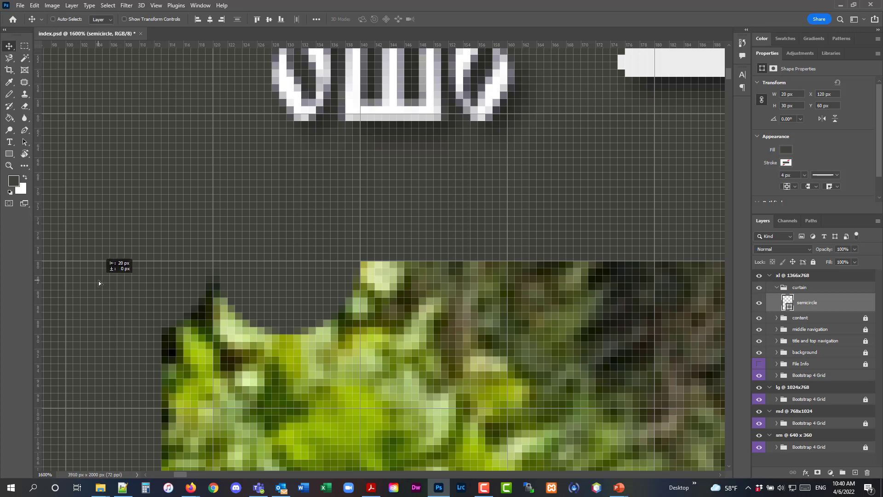
{"action": "left_click_drag", "start_coordinate": [98, 280], "coordinate": [98, 281]}
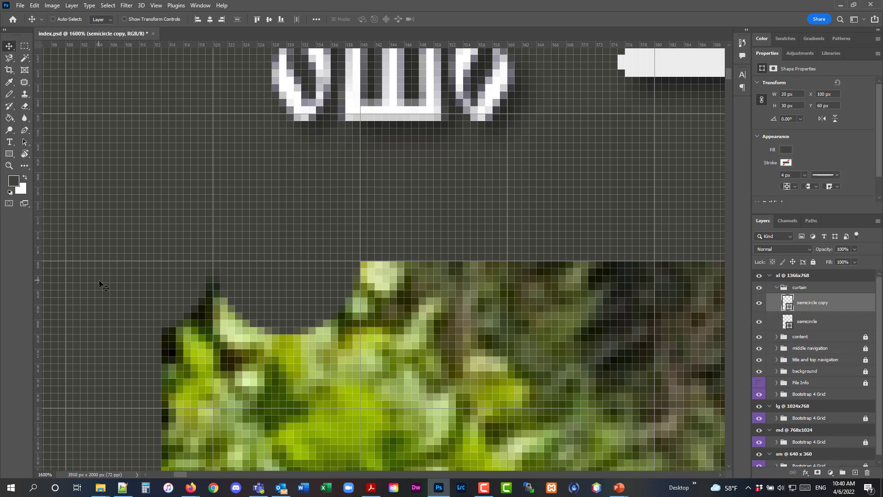
Nudge the semicircle copy 1 px down and 1 px left to test its alignment, returning it to X 100, Y 60 px
{"action": "left_click", "coordinate": [819, 324], "text": "shift"}
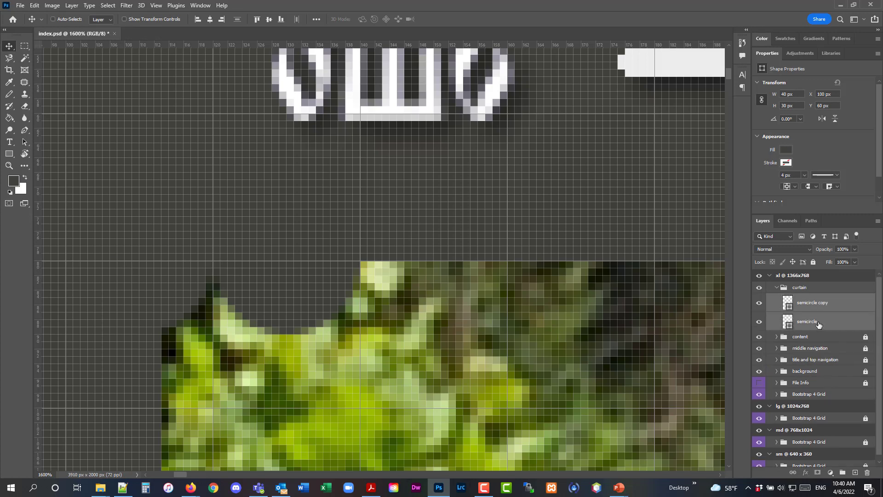
{"action": "left_click", "coordinate": [819, 324]}
{"action": "left_click", "coordinate": [817, 302]}
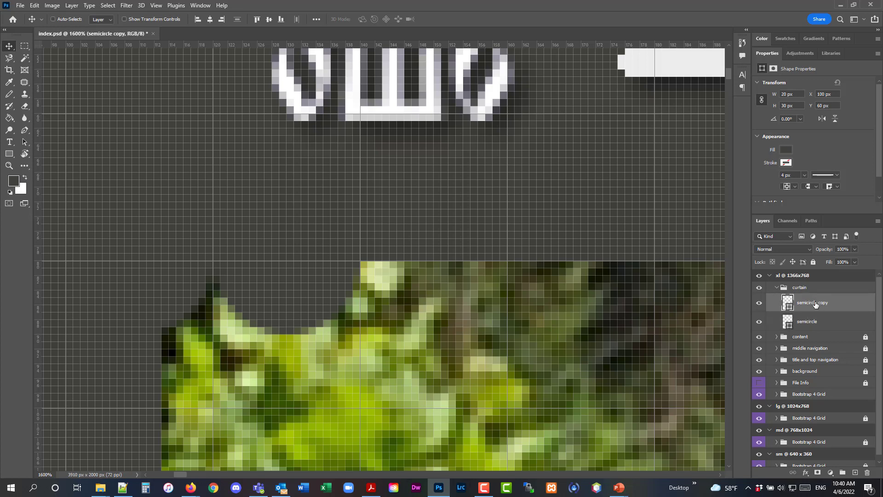
{"action": "left_click", "coordinate": [817, 323]}
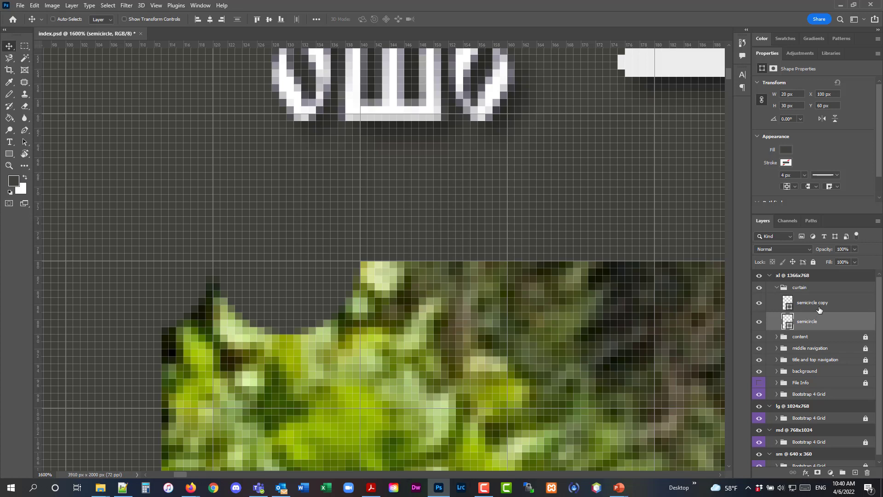
{"action": "left_click", "coordinate": [819, 310]}
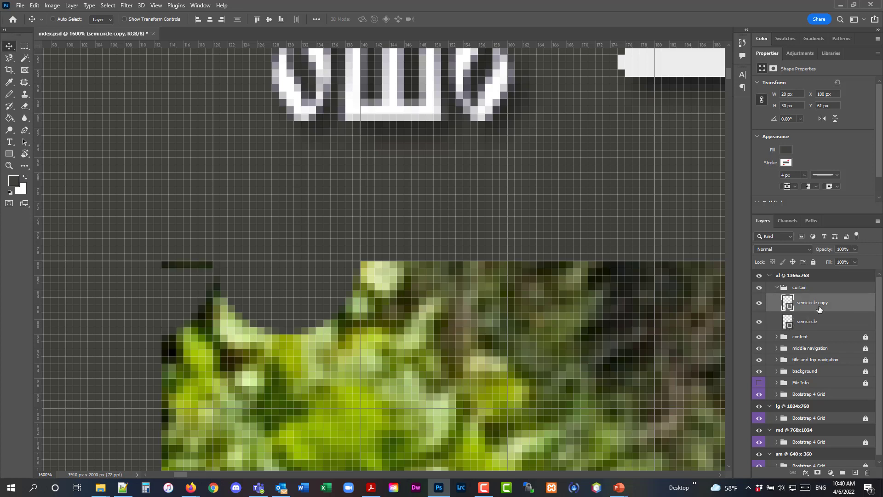
{"action": "key", "text": "Up"}
{"action": "key", "text": "Left"}
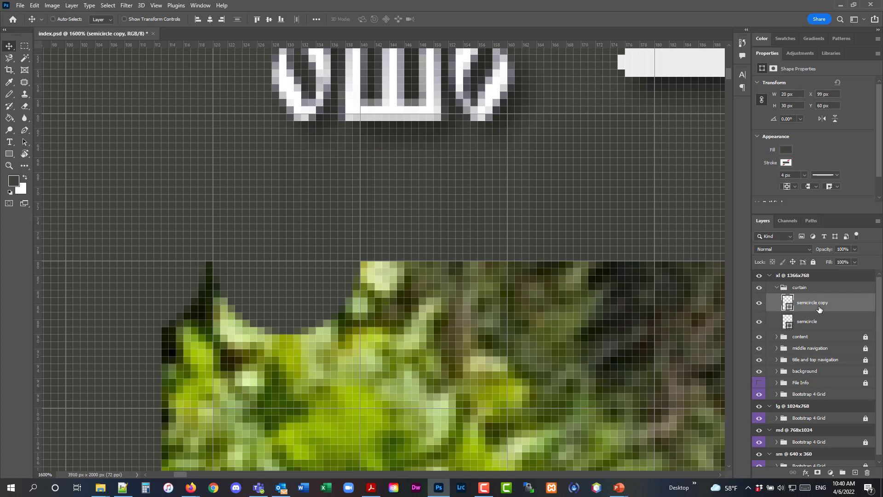
{"action": "key", "text": "Right"}
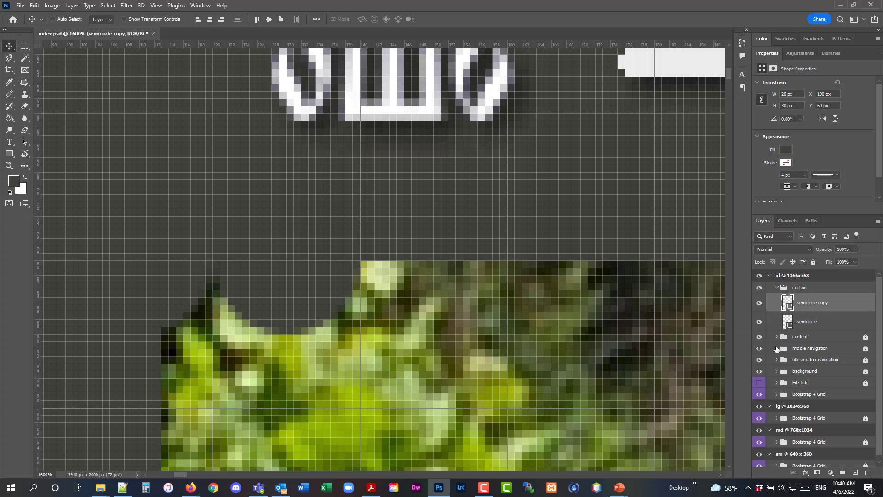
Duplicate both semicircle layers together 40 px to the right, at X 140, Y 60 px
{"action": "left_click", "coordinate": [815, 324], "text": "shift"}
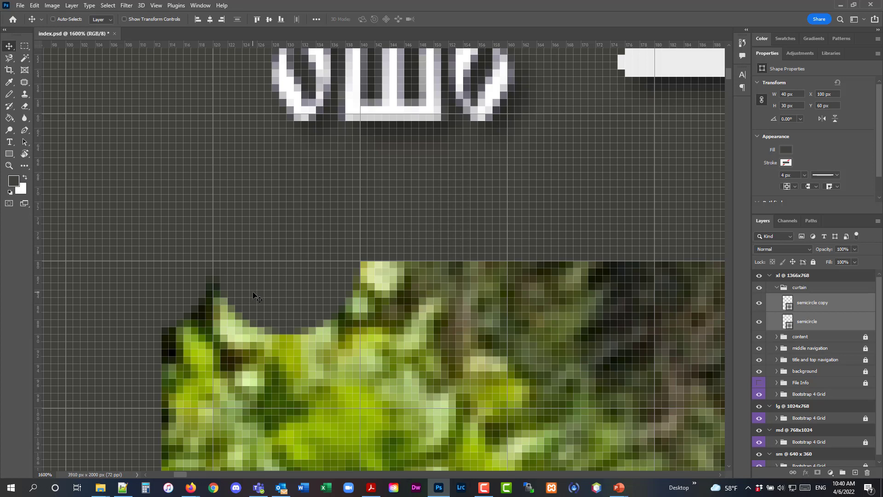
{"action": "left_click_drag", "start_coordinate": [253, 293], "coordinate": [553, 293]}
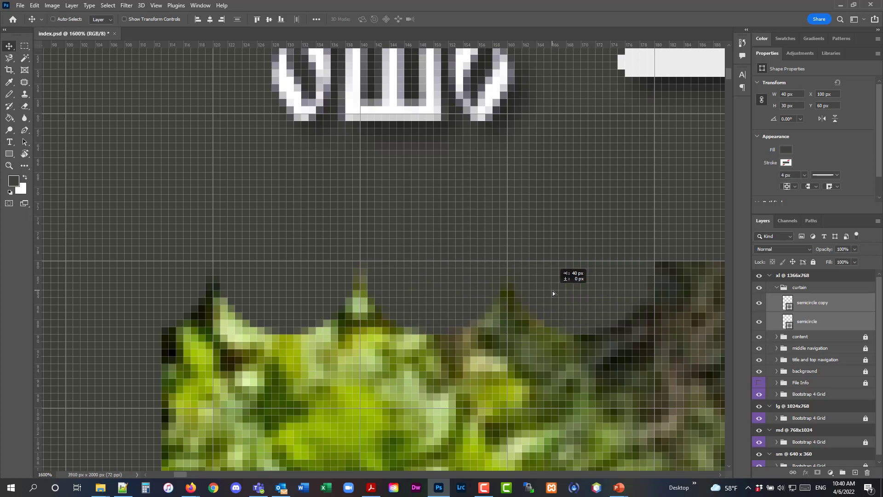
{"action": "left_click_drag", "start_coordinate": [553, 291], "coordinate": [553, 291]}
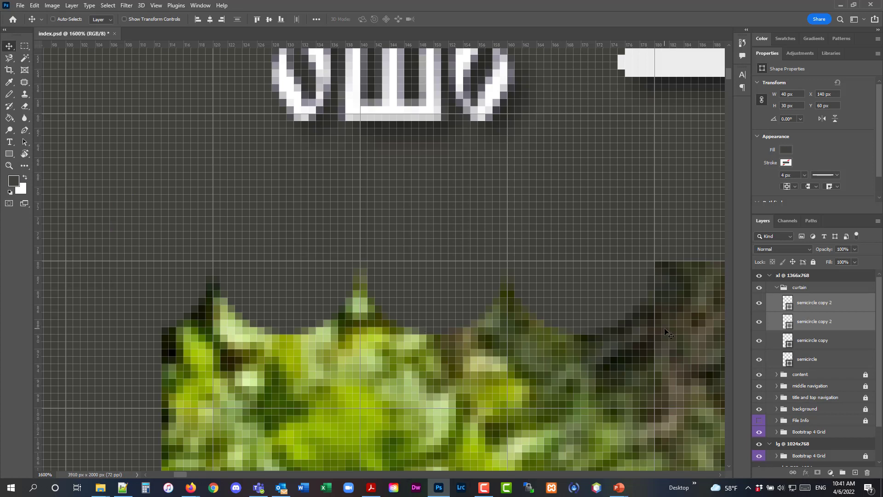
Add a Drop Shadow effect to the original semicircle layer with 65% opacity
{"action": "left_click", "coordinate": [837, 367]}
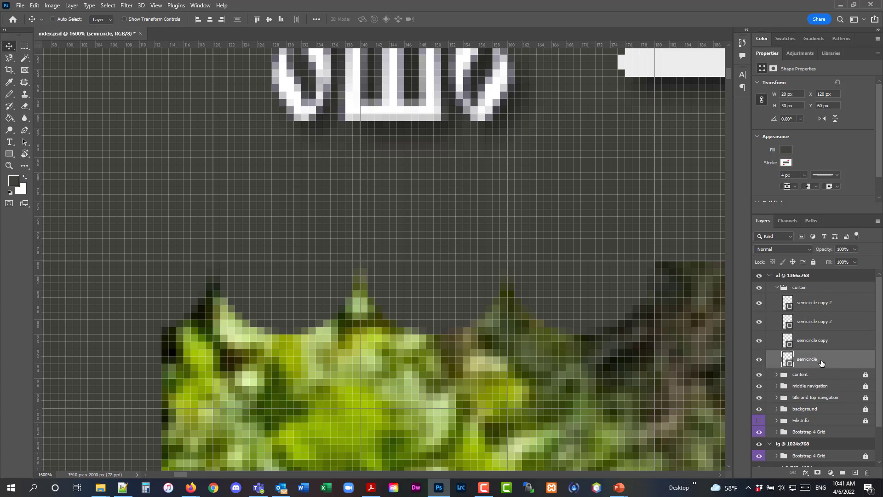
{"action": "left_click", "coordinate": [807, 472]}
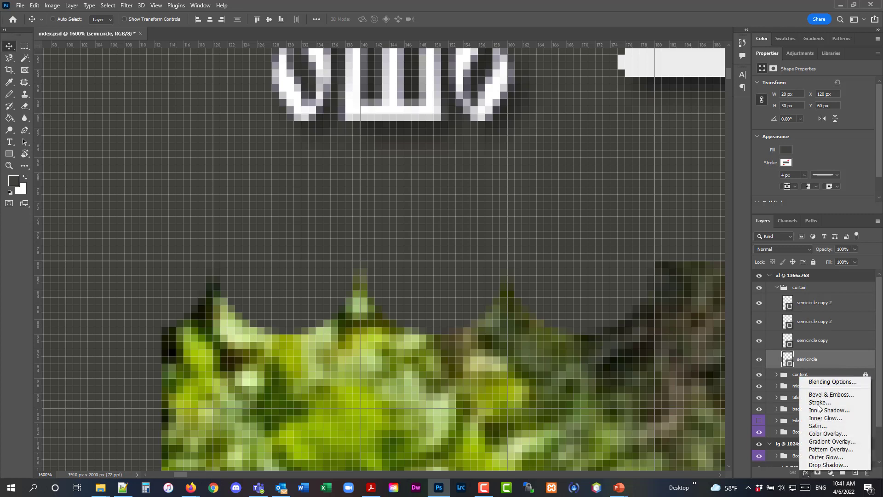
{"action": "left_click", "coordinate": [822, 466]}
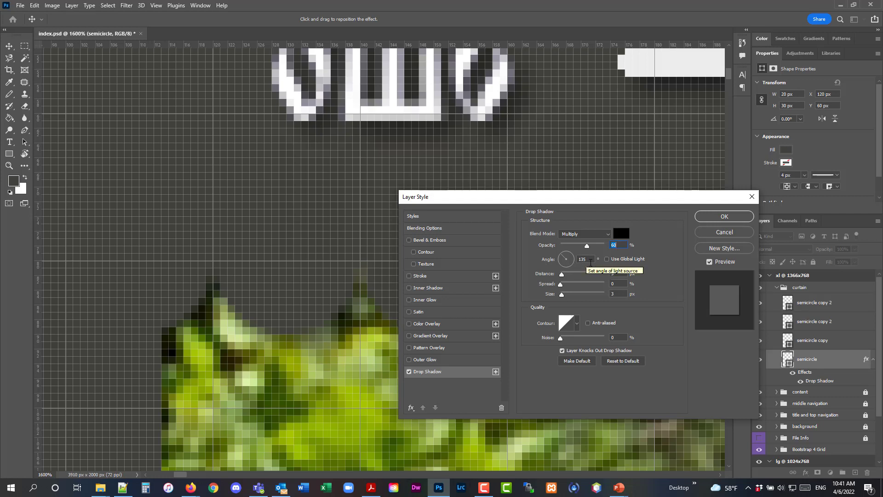
{"action": "left_click", "coordinate": [628, 245]}
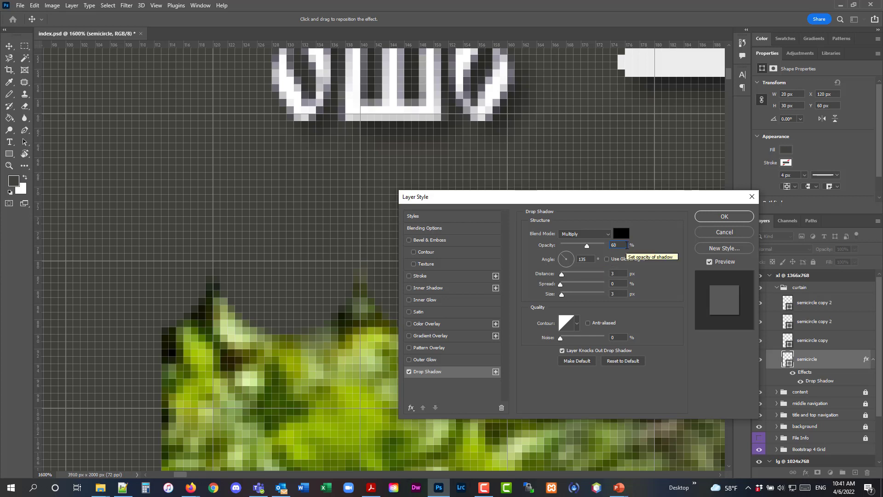
{"action": "key", "text": "BackSpace"}
{"action": "type", "text": "5"}
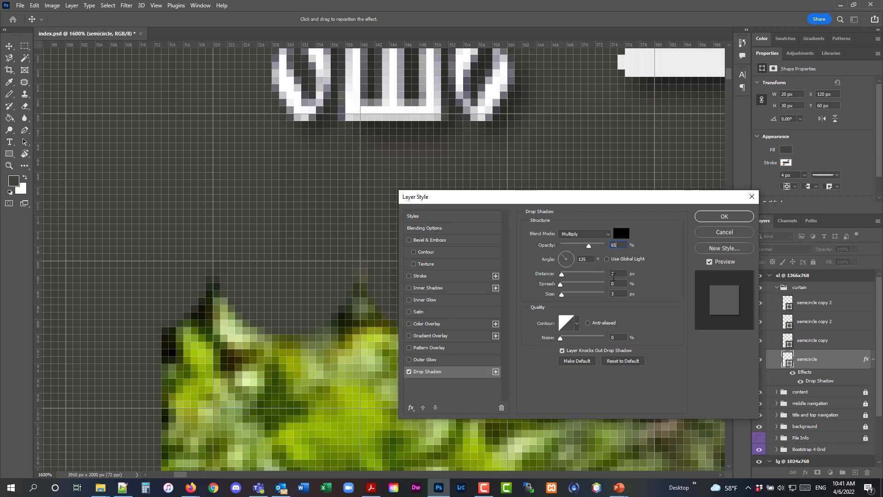
Set the drop shadow's distance to 2 px, spread to 2% and size to 0 px, and apply the effect
{"action": "left_click", "coordinate": [613, 276]}
{"action": "key", "text": "BackSpace"}
{"action": "type", "text": "2"}
{"action": "key", "text": "Tab"}
{"action": "type", "text": "2"}
{"action": "key", "text": "Tab"}
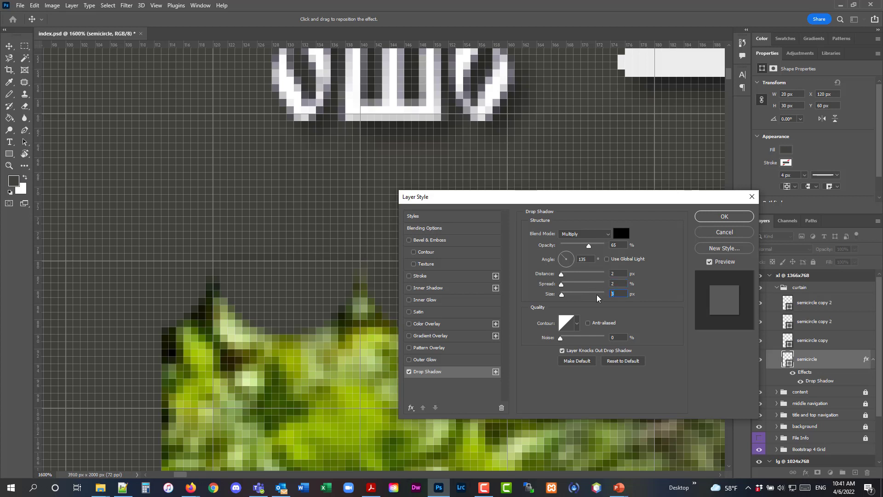
{"action": "type", "text": "0"}
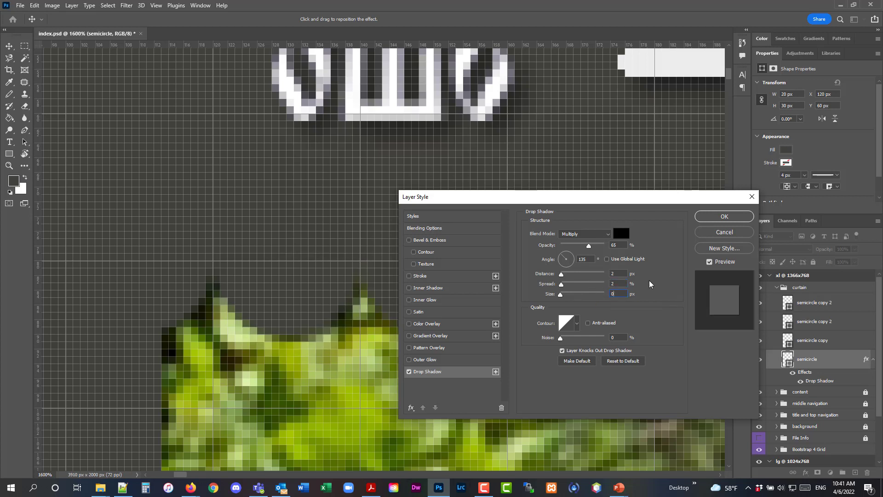
{"action": "left_click", "coordinate": [716, 217]}
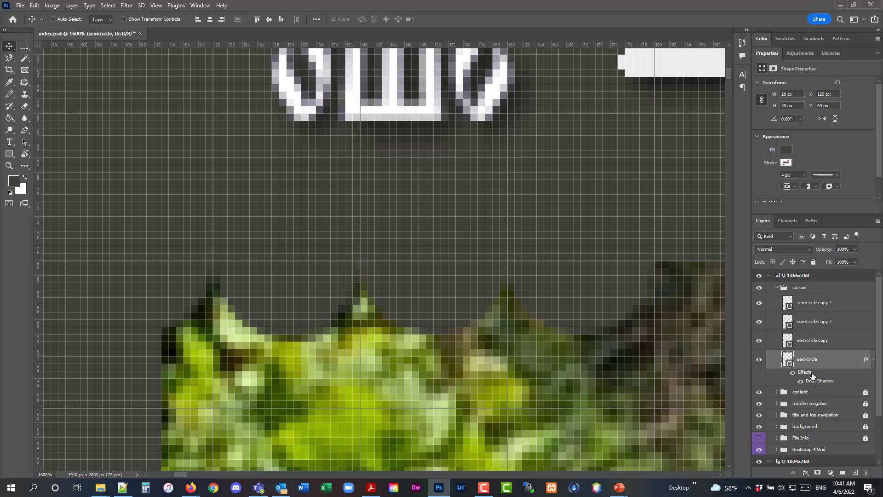
Copy the semicircle's drop shadow to the three other semicircle layers in the curtain group
{"action": "left_click_drag", "start_coordinate": [813, 349], "coordinate": [810, 313]}
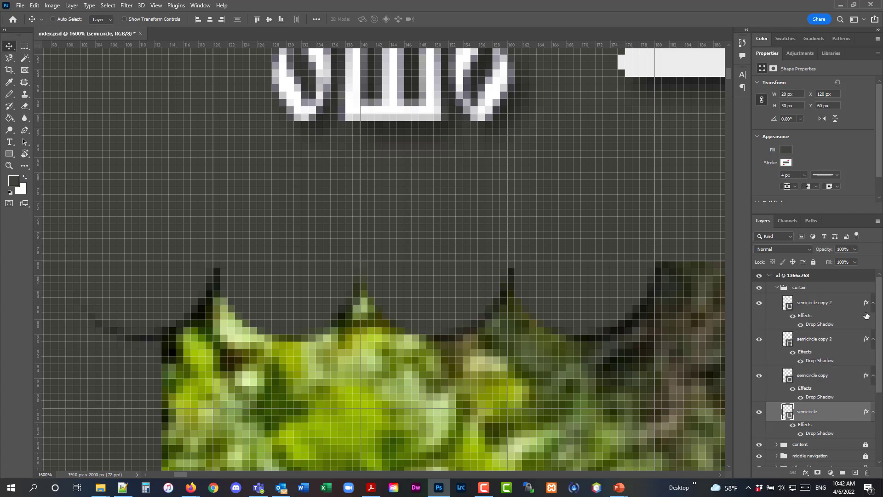
{"action": "scroll", "coordinate": [826, 345], "scroll_direction": "down", "scroll_amount": 2}
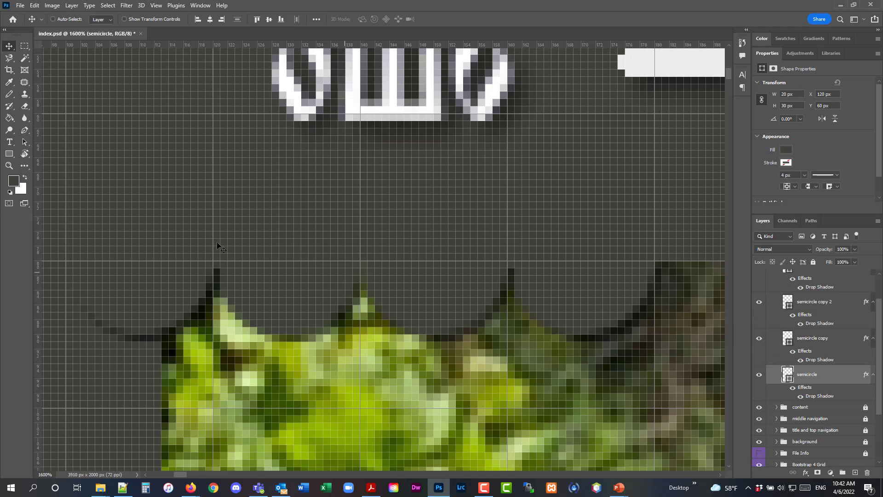
Inspect the shadowed scallops along the banner photo's upper edge at 500% zoom, with the Move tool active
{"action": "left_click", "coordinate": [9, 166]}
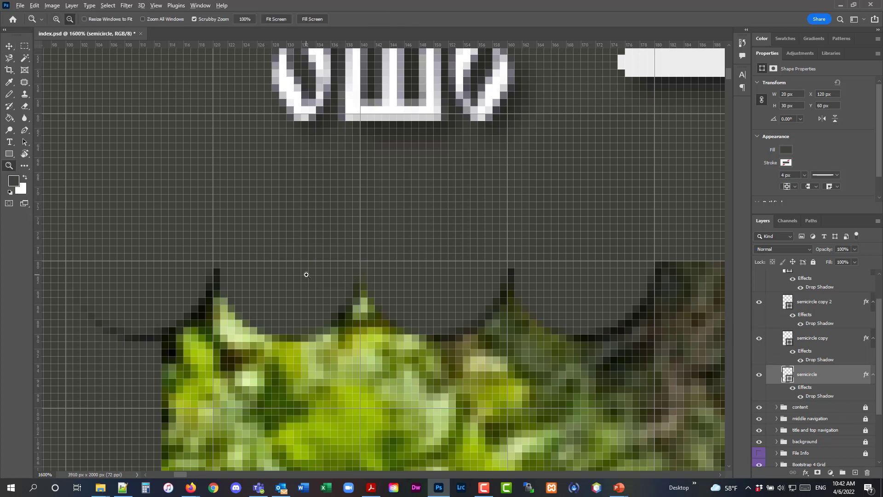
{"action": "left_click", "coordinate": [307, 275], "text": "alt"}
{"action": "left_click", "coordinate": [306, 275], "text": "alt"}
{"action": "left_click", "coordinate": [306, 275], "text": "alt"}
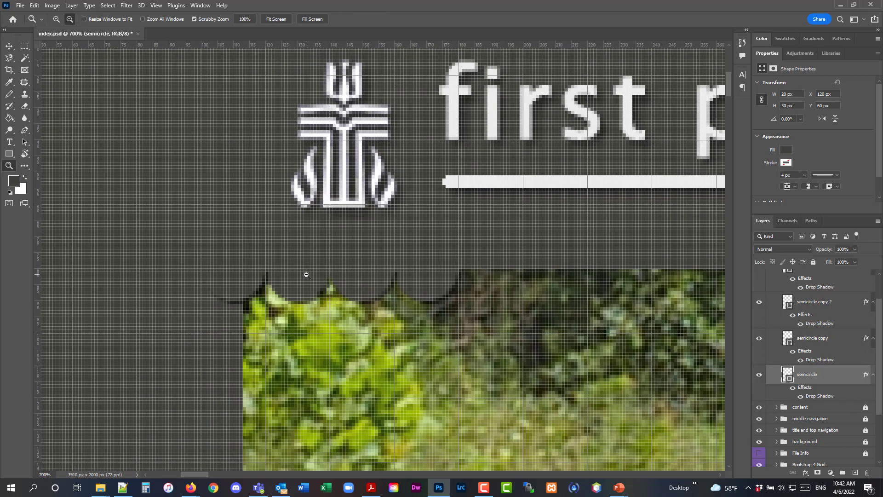
{"action": "left_click", "coordinate": [307, 275], "text": "alt"}
{"action": "left_click", "coordinate": [306, 274], "text": "alt"}
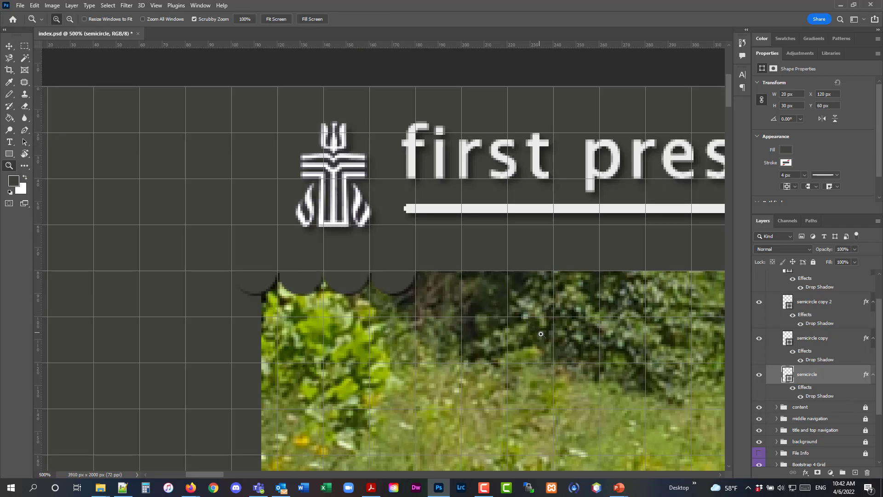
{"action": "scroll", "coordinate": [306, 275], "scroll_direction": "down", "scroll_amount": 1}
{"action": "left_click_drag", "start_coordinate": [217, 476], "coordinate": [224, 476]}
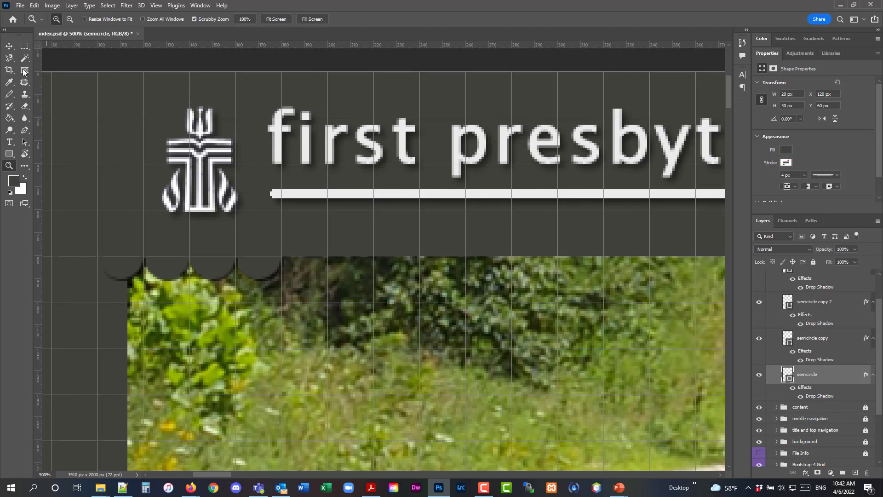
{"action": "left_click", "coordinate": [9, 51]}
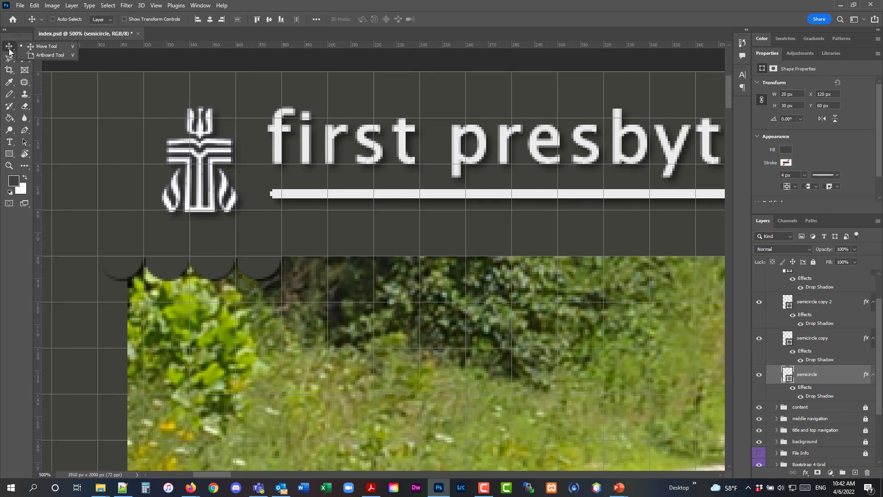
{"action": "scroll", "coordinate": [846, 311], "scroll_direction": "up", "scroll_amount": 2}
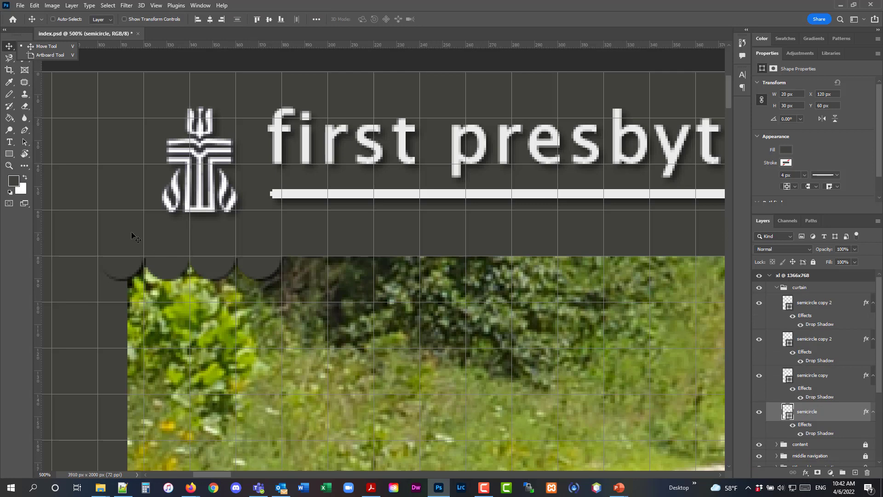
{"action": "left_click_drag", "start_coordinate": [82, 229], "coordinate": [194, 280]}
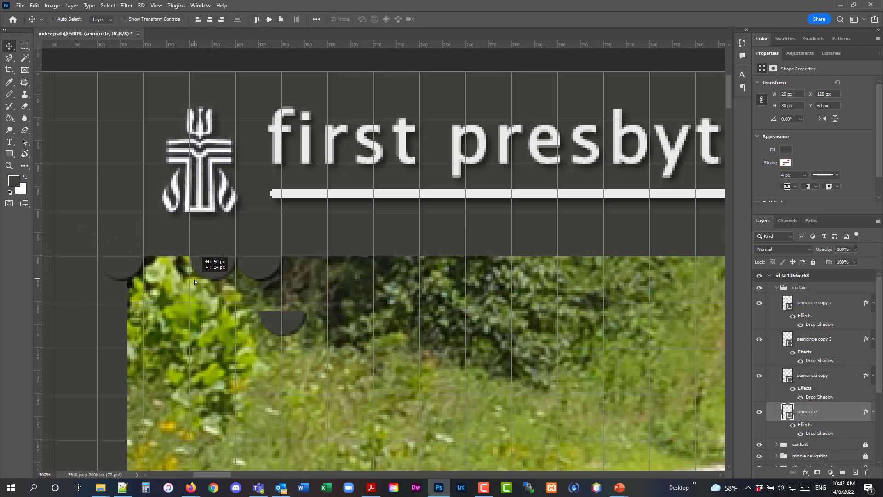
{"action": "left_click", "coordinate": [38, 8]}
{"action": "left_click", "coordinate": [41, 16]}
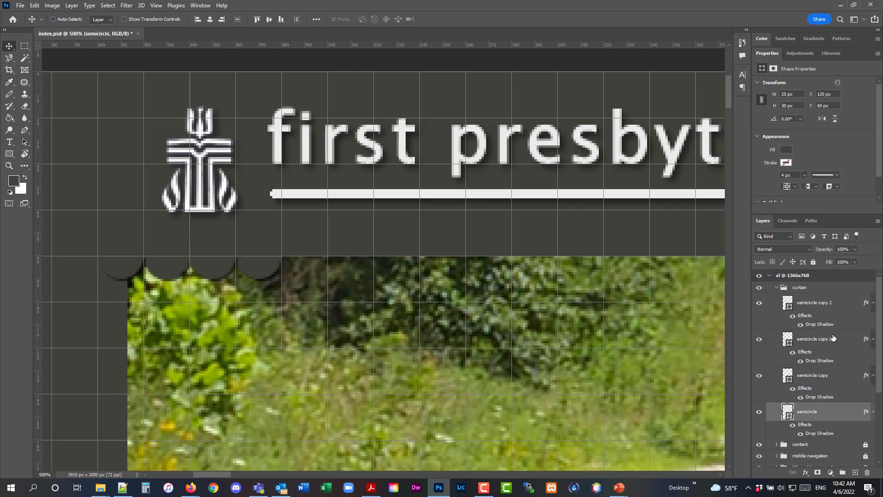
Duplicate all four semicircle layers together 80 px to the right along the banner photo's upper edge
{"action": "left_click", "coordinate": [808, 305]}
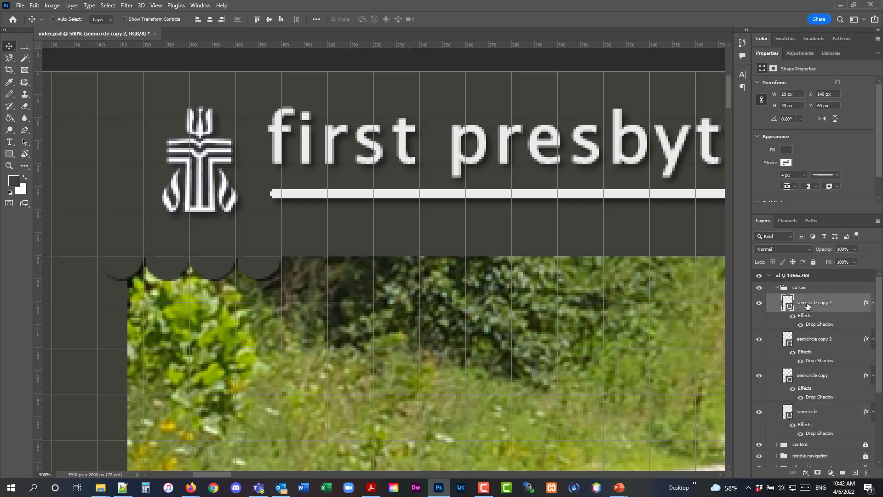
{"action": "left_click", "coordinate": [826, 414], "text": "shift"}
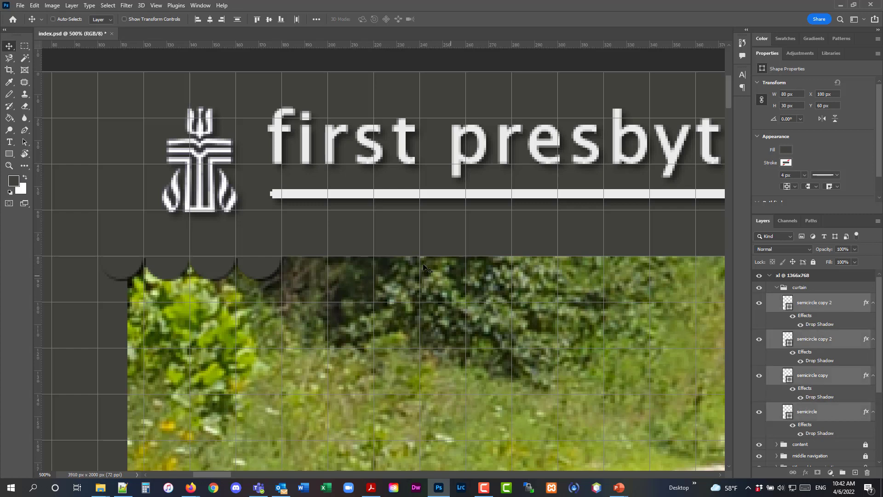
{"action": "left_click_drag", "start_coordinate": [261, 271], "coordinate": [448, 273]}
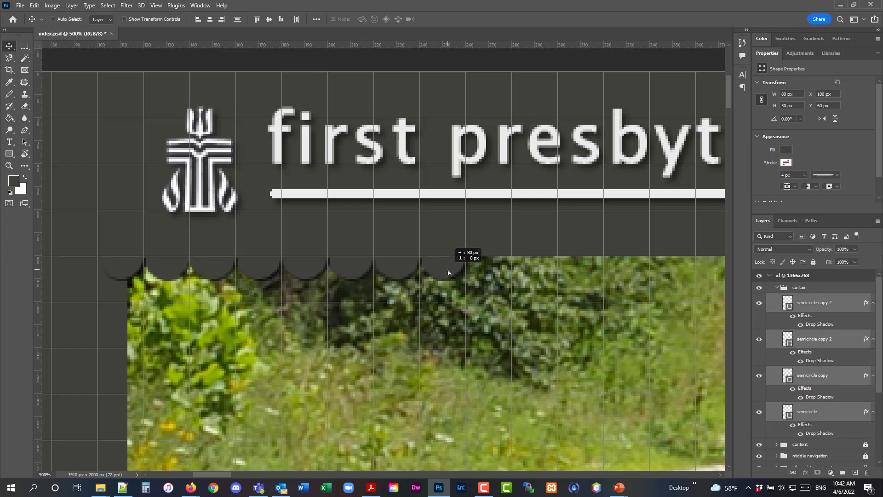
Place the four semicircle copies at the 80 px horizontal offset and collapse the shape properties to lengthen the layer list
{"action": "left_click_drag", "start_coordinate": [448, 269], "coordinate": [449, 270]}
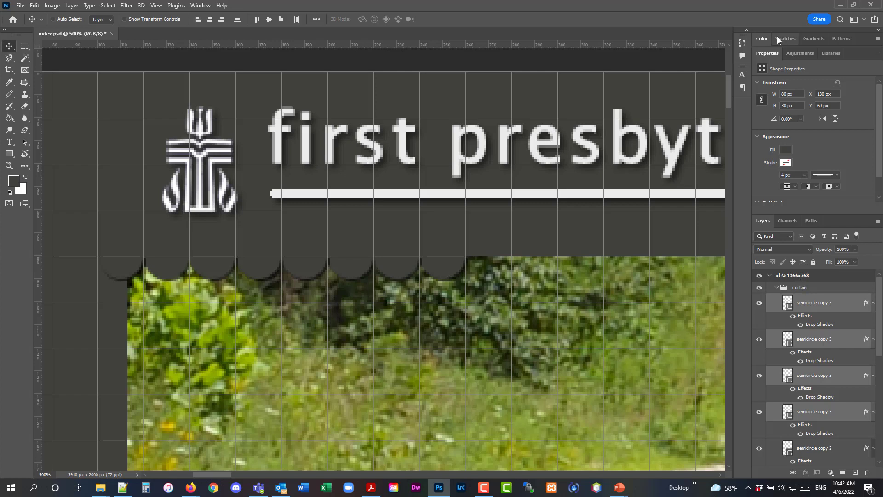
{"action": "double_click", "coordinate": [770, 51]}
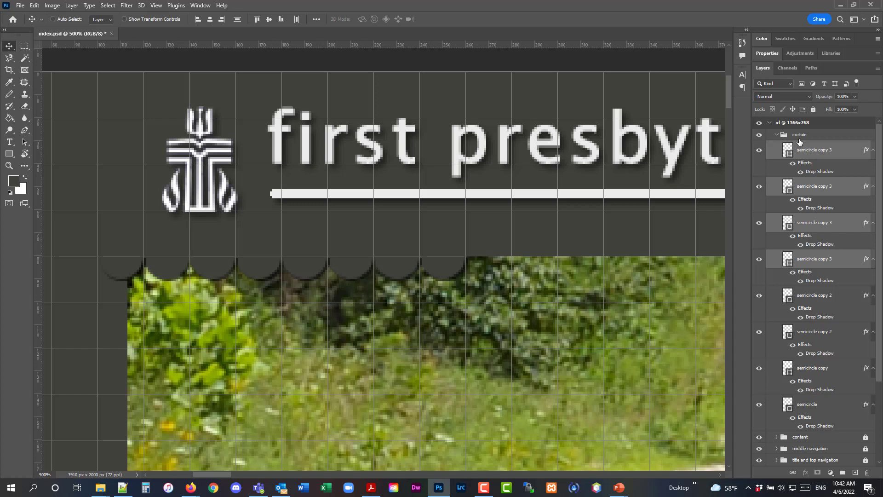
Duplicate all eight semicircle layers in the curtain group together 160 px to the right along the banner photo's upper edge
{"action": "left_click", "coordinate": [809, 150]}
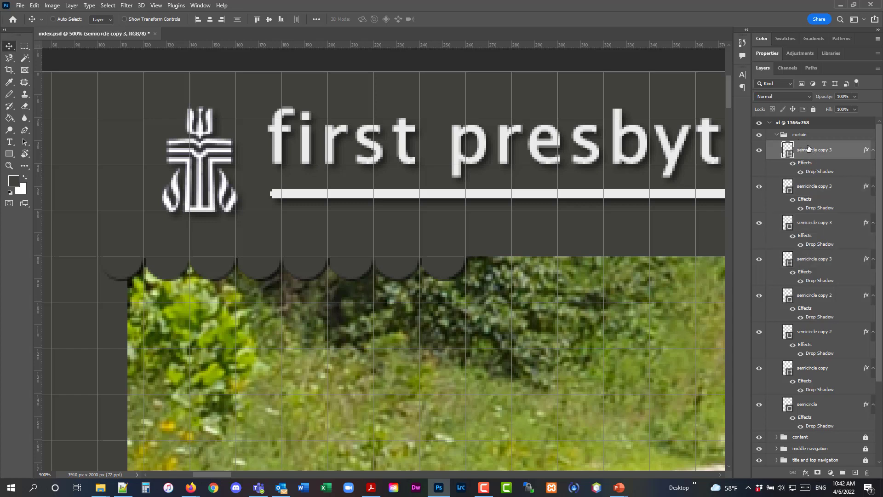
{"action": "left_click", "coordinate": [807, 404], "text": "shift"}
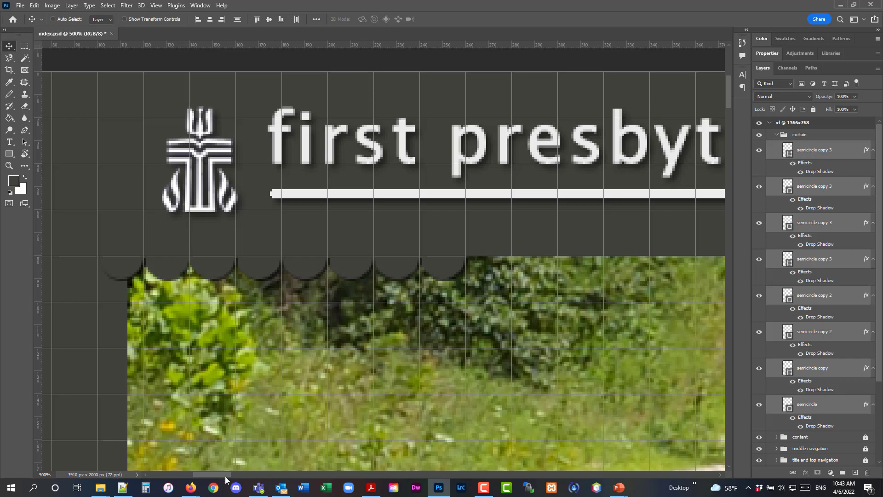
{"action": "left_click_drag", "start_coordinate": [225, 476], "coordinate": [241, 476]}
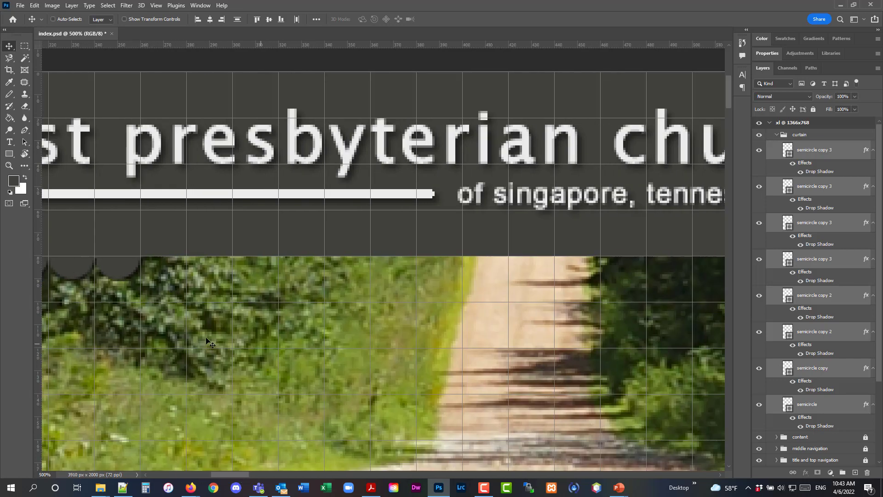
{"action": "left_click_drag", "start_coordinate": [125, 264], "coordinate": [491, 264]}
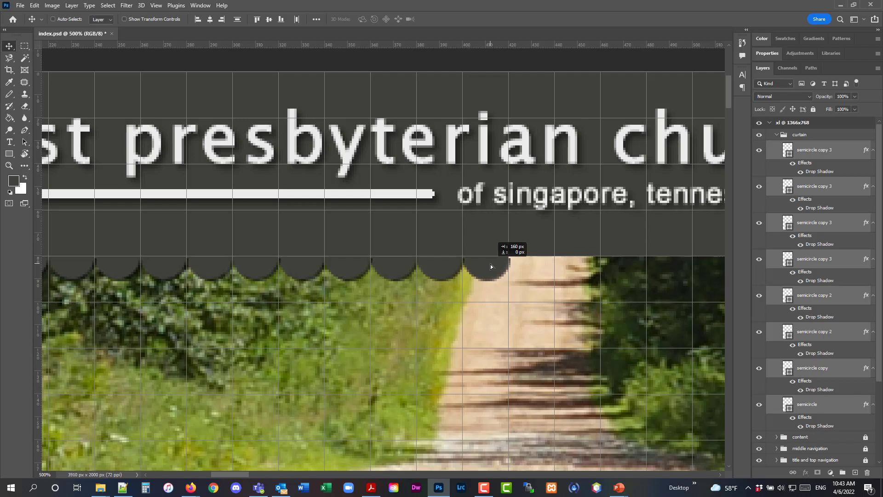
{"action": "left_click_drag", "start_coordinate": [491, 264], "coordinate": [491, 264]}
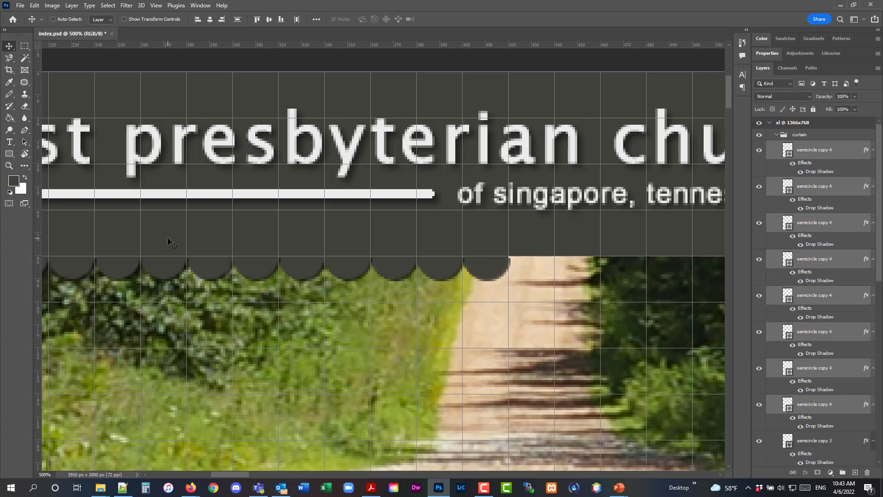
Duplicate all sixteen semicircle layers in the curtain group together 320 px to the right along the banner photo's upper edge
{"action": "left_click", "coordinate": [10, 165]}
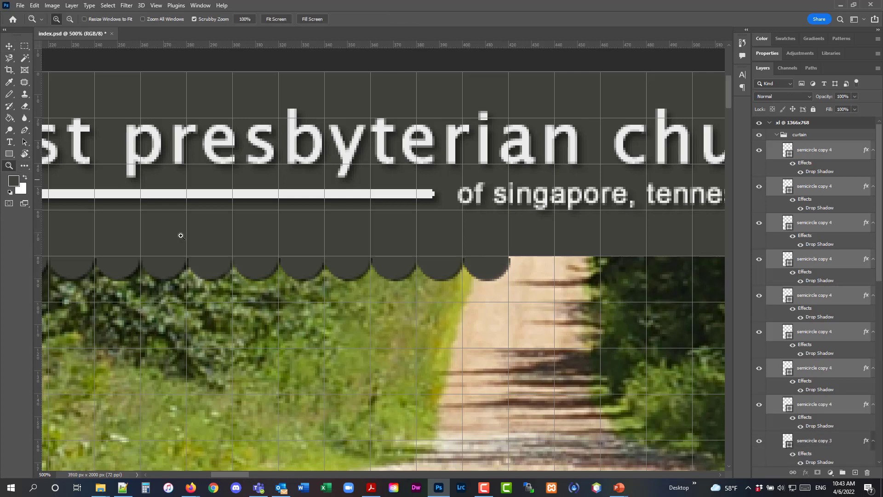
{"action": "left_click", "coordinate": [406, 294], "text": "alt"}
{"action": "left_click", "coordinate": [406, 294], "text": "alt"}
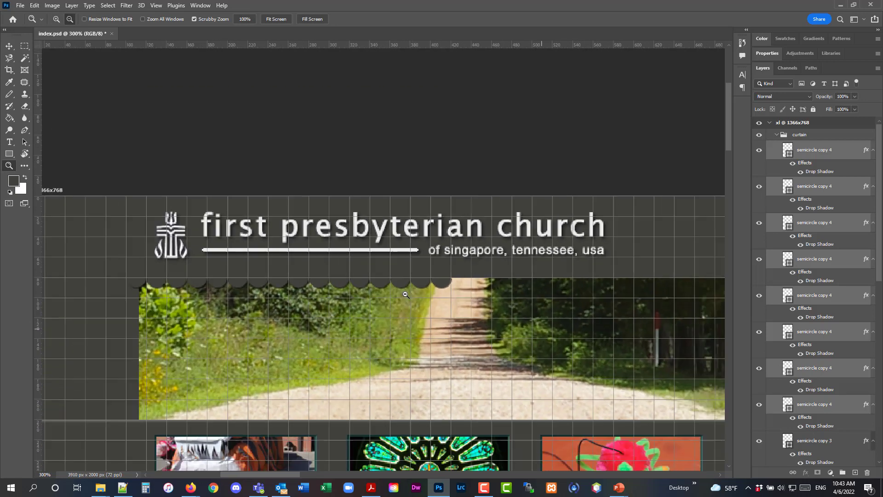
{"action": "left_click", "coordinate": [405, 295], "text": "alt"}
{"action": "left_click", "coordinate": [406, 294], "text": "alt"}
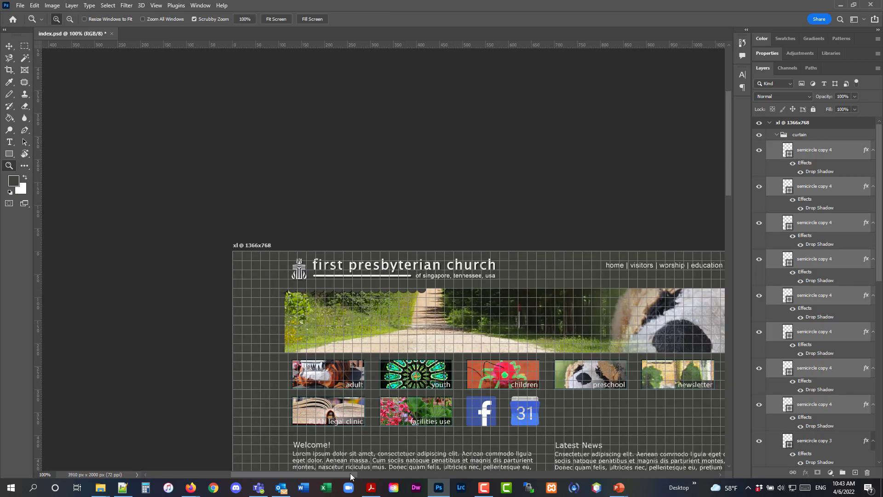
{"action": "left_click_drag", "start_coordinate": [350, 473], "coordinate": [374, 473]}
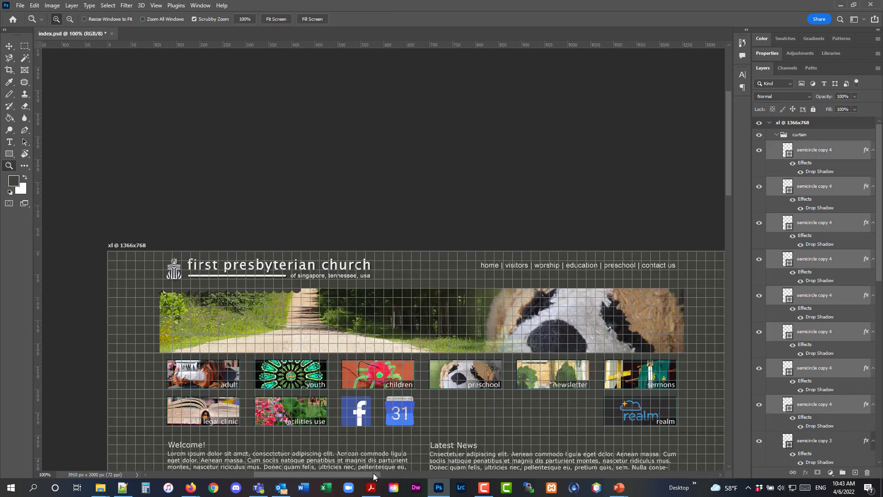
{"action": "left_click", "coordinate": [427, 328]}
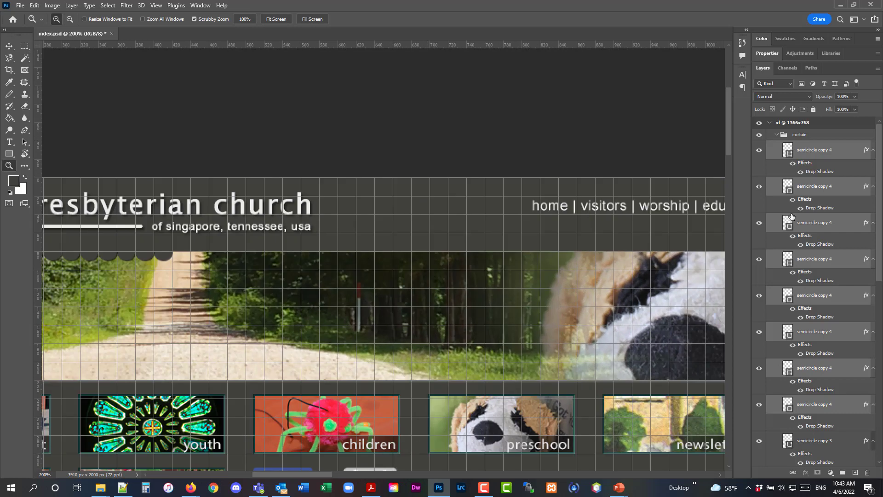
{"action": "left_click", "coordinate": [821, 152]}
{"action": "scroll", "coordinate": [798, 233], "scroll_direction": "down", "scroll_amount": 1}
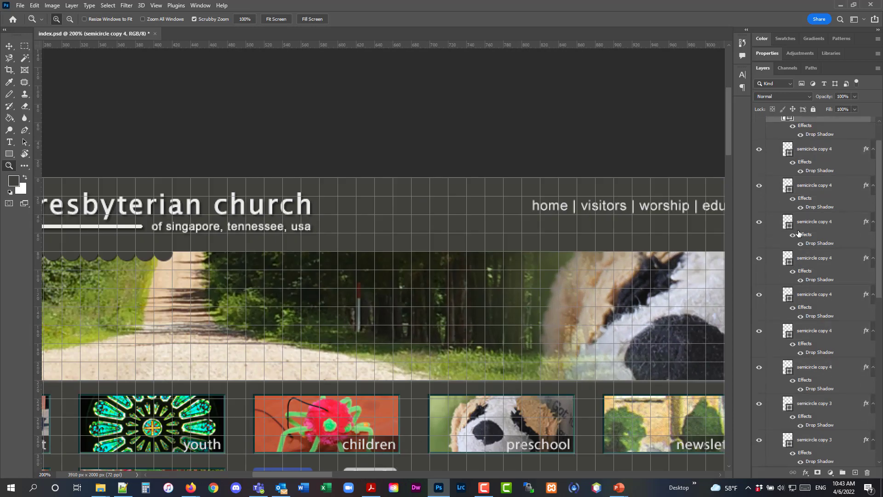
{"action": "scroll", "coordinate": [799, 233], "scroll_direction": "down", "scroll_amount": 5}
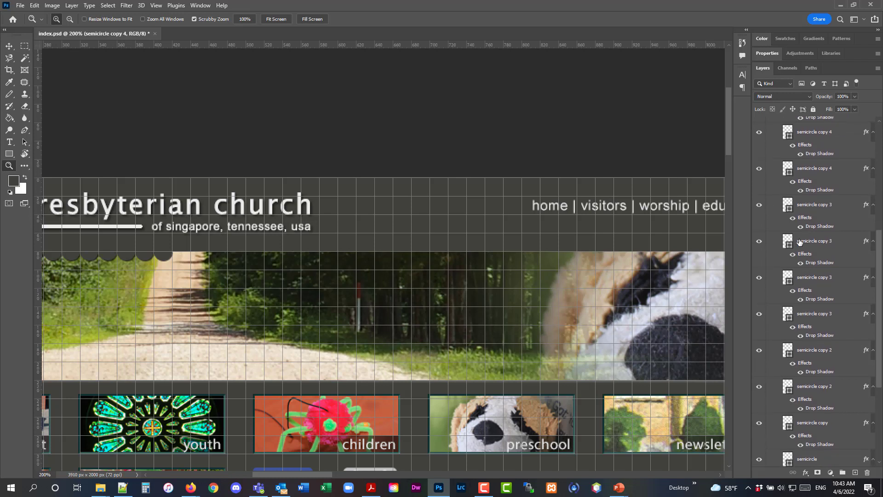
{"action": "scroll", "coordinate": [799, 242], "scroll_direction": "down", "scroll_amount": 2}
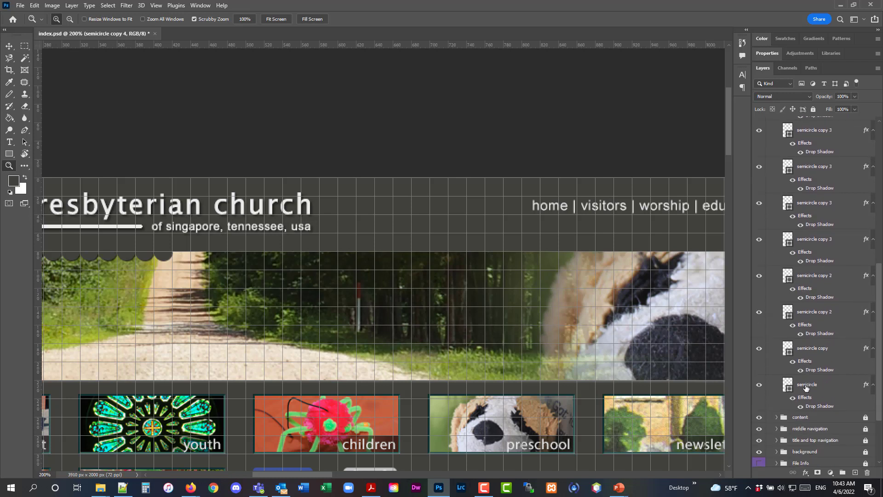
{"action": "left_click", "coordinate": [806, 388], "text": "shift"}
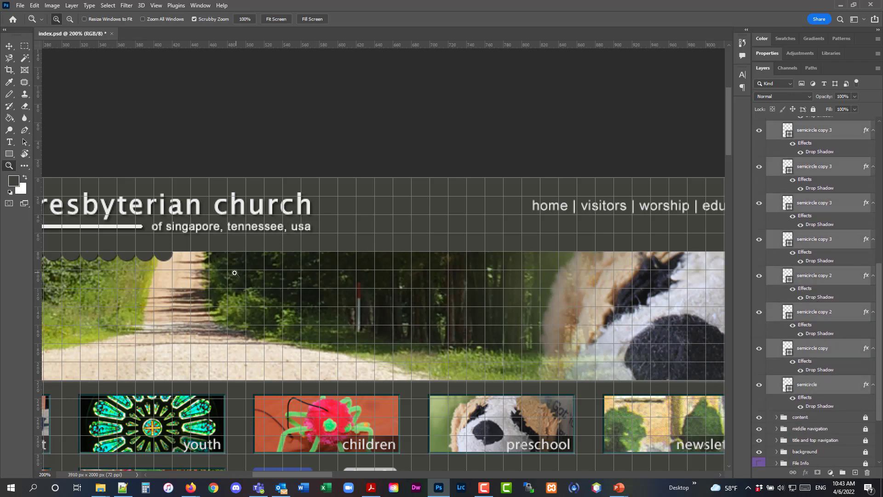
{"action": "left_click", "coordinate": [9, 46]}
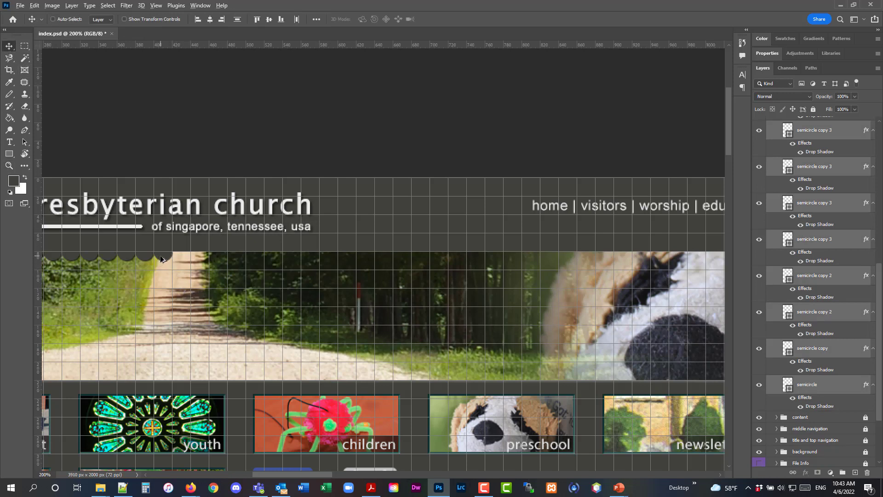
{"action": "left_click_drag", "start_coordinate": [161, 259], "coordinate": [456, 259]}
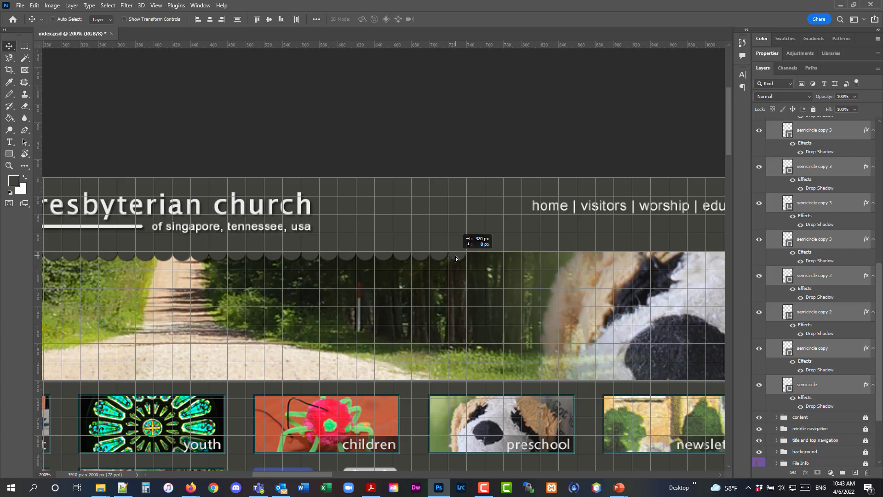
{"action": "left_click_drag", "start_coordinate": [456, 259], "coordinate": [456, 259]}
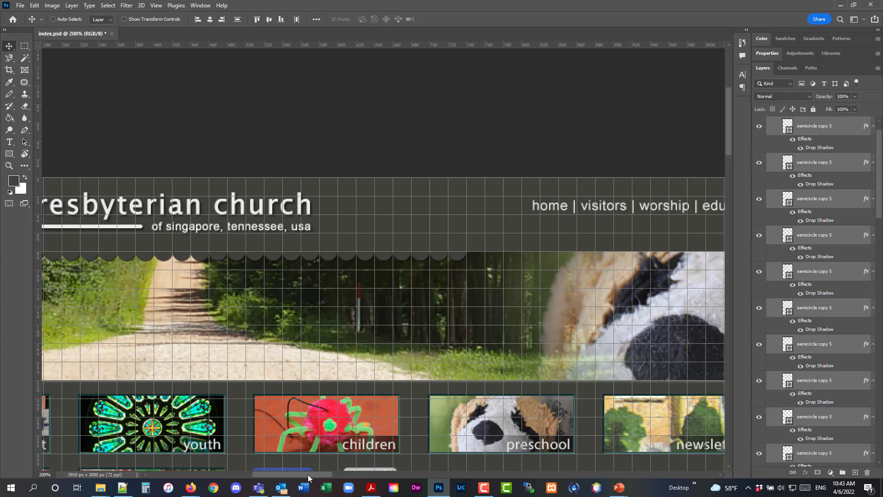
Duplicate the sixteen newest semicircle copies so they continue the scallops seamlessly across the stuffed animal's face
{"action": "left_click_drag", "start_coordinate": [309, 476], "coordinate": [333, 479]}
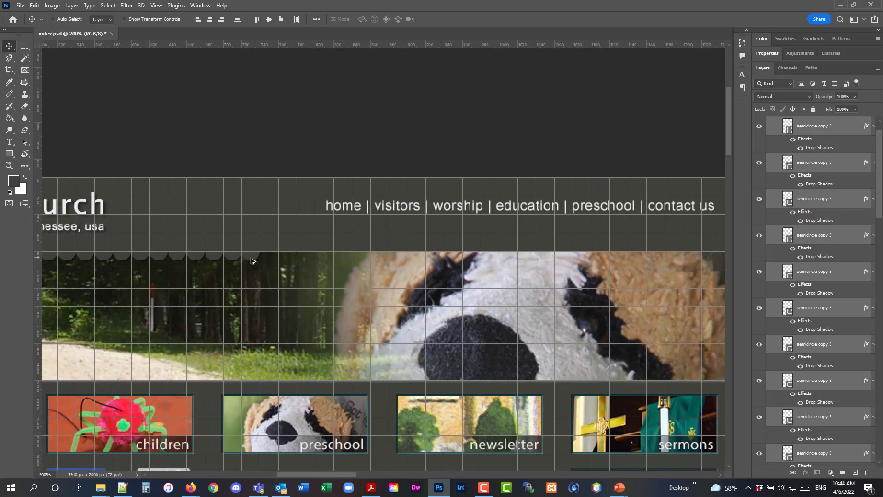
{"action": "left_click_drag", "start_coordinate": [252, 260], "coordinate": [548, 263]}
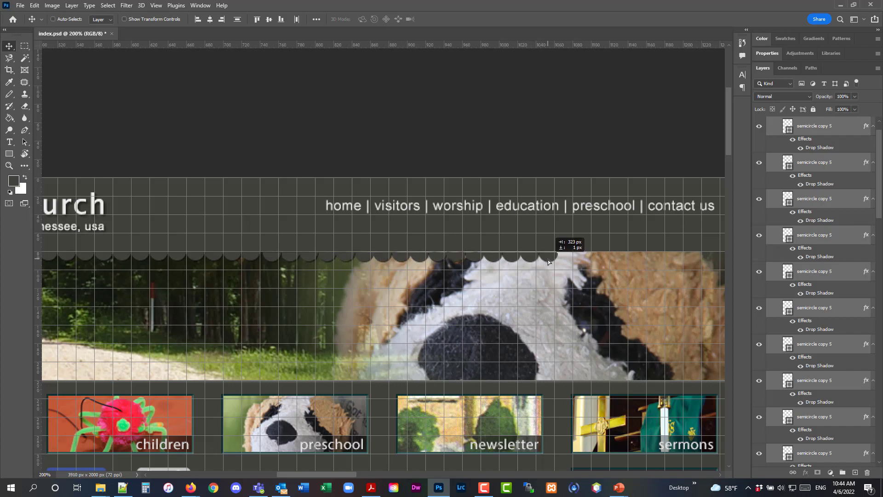
{"action": "left_click_drag", "start_coordinate": [548, 262], "coordinate": [546, 260]}
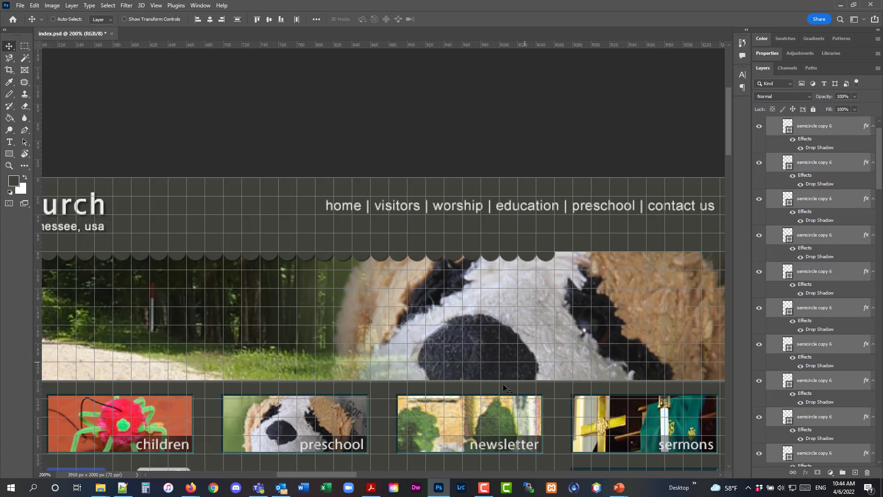
Duplicate the ten uppermost semicircle layers in the curtain group 200 px to the right, reaching the banner photo's right end
{"action": "left_click_drag", "start_coordinate": [345, 474], "coordinate": [356, 474]}
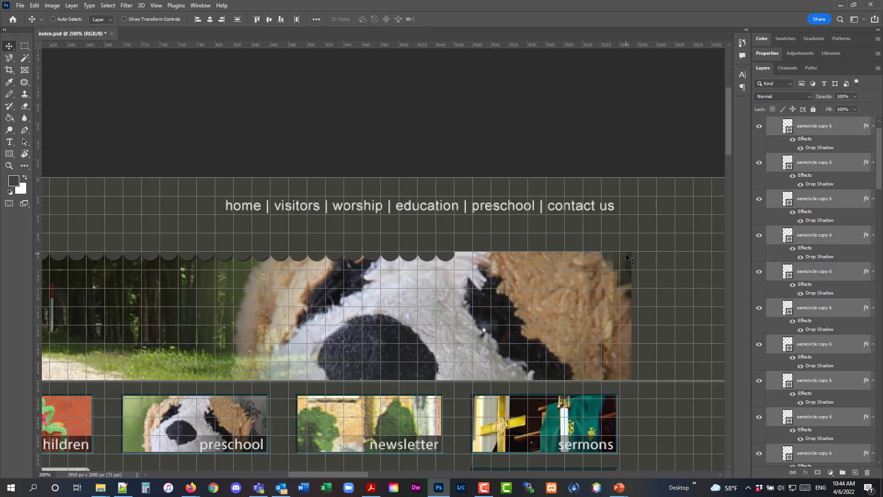
{"action": "left_click_drag", "start_coordinate": [349, 474], "coordinate": [366, 471]}
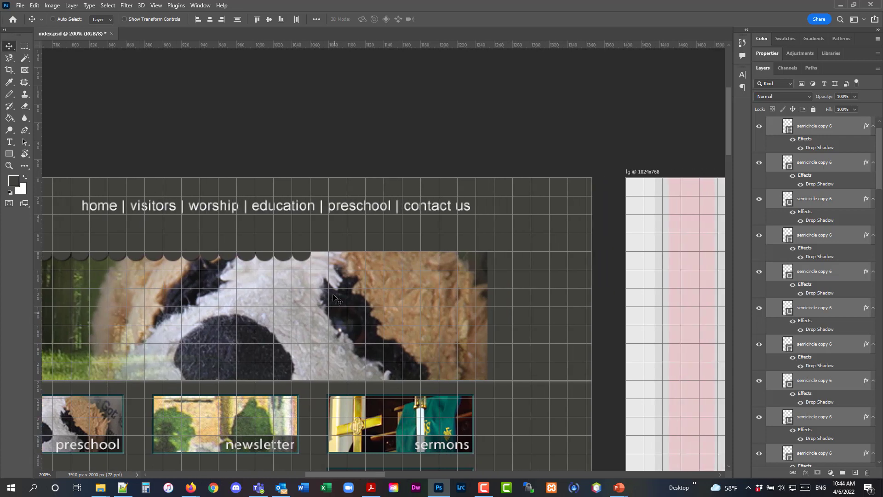
{"action": "scroll", "coordinate": [774, 207], "scroll_direction": "up", "scroll_amount": 2}
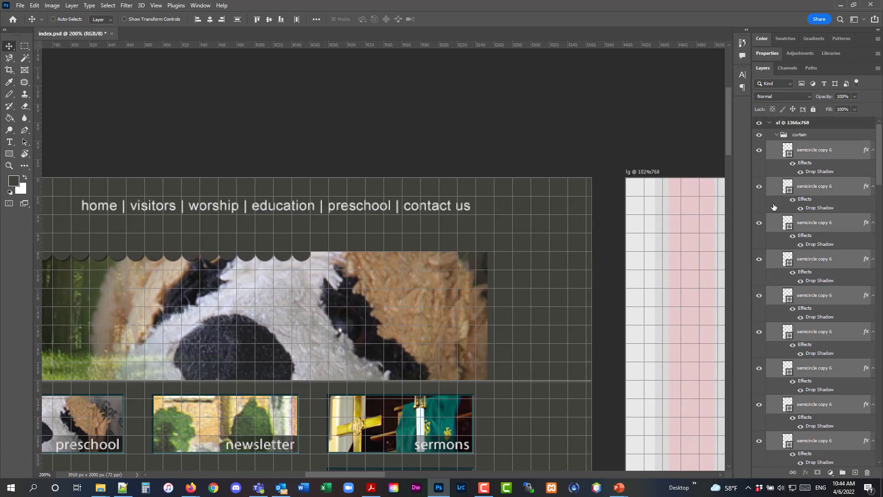
{"action": "left_click", "coordinate": [813, 148]}
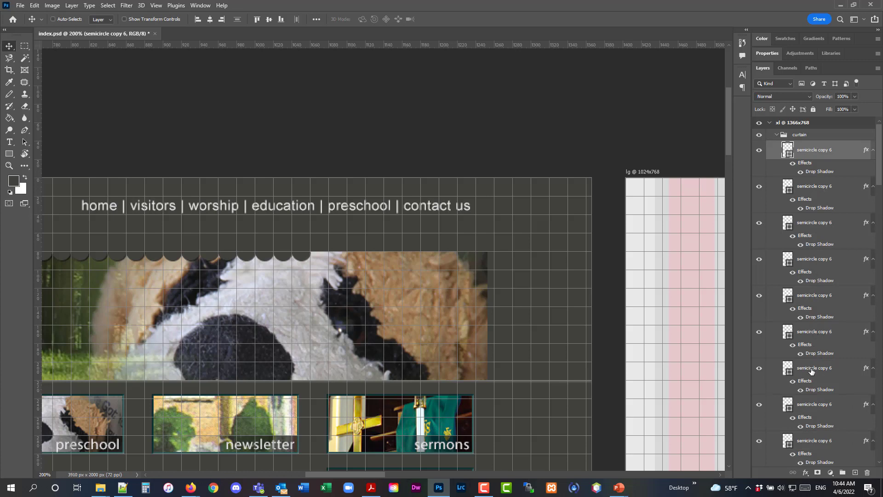
{"action": "scroll", "coordinate": [817, 439], "scroll_direction": "down", "scroll_amount": 3}
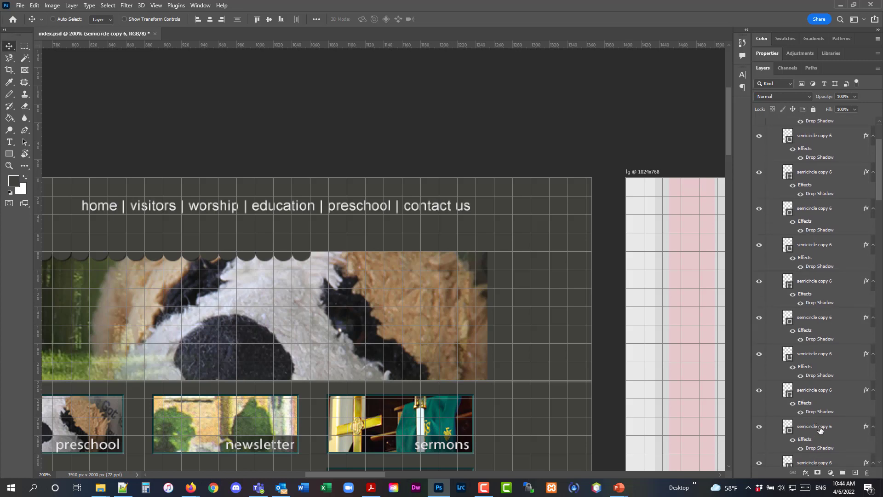
{"action": "left_click", "coordinate": [820, 429], "text": "shift"}
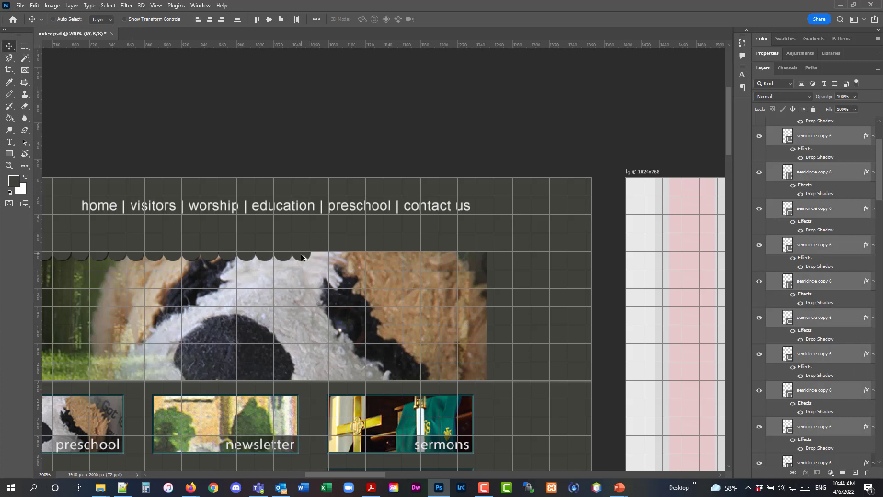
{"action": "left_click_drag", "start_coordinate": [302, 258], "coordinate": [489, 257]}
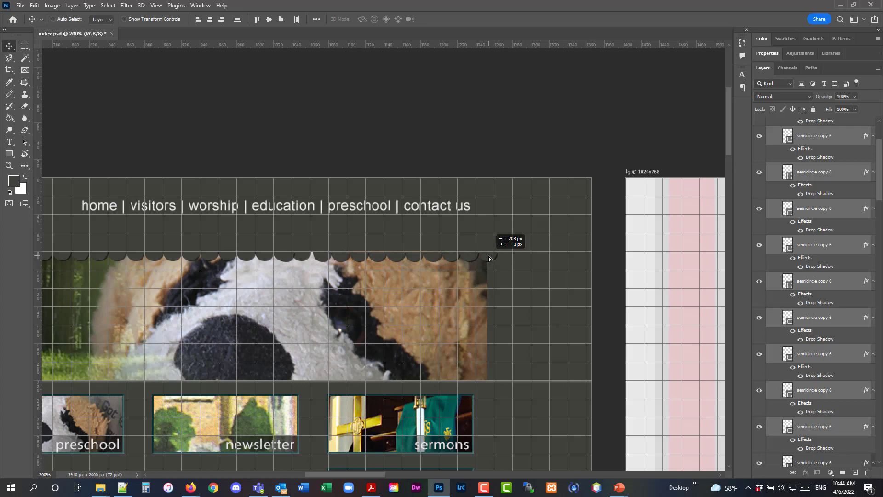
{"action": "left_click_drag", "start_coordinate": [488, 259], "coordinate": [487, 258]}
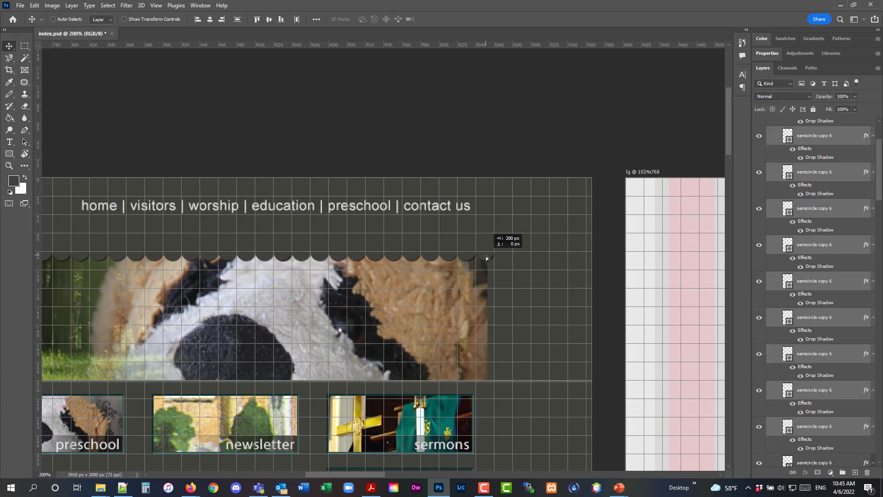
{"action": "left_click_drag", "start_coordinate": [486, 259], "coordinate": [486, 258]}
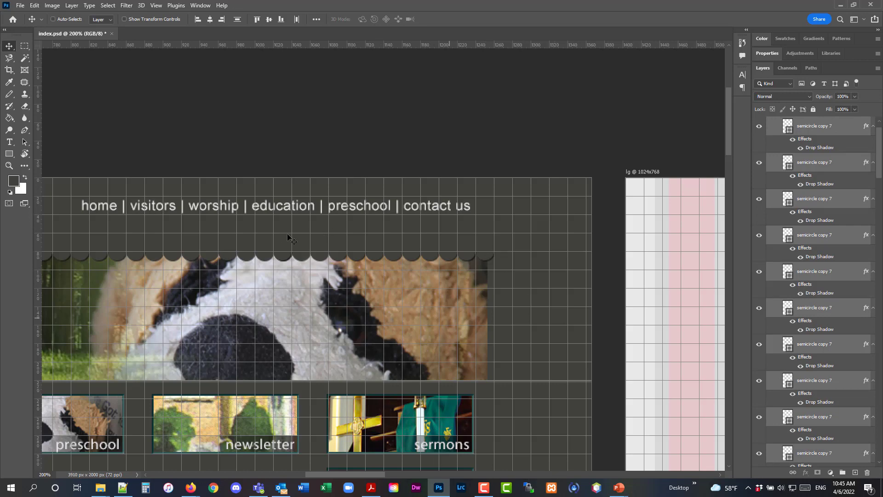
Inspect the scallops at the banner photo's right end at 400% zoom, and the whole xl page layout at 66.7%
{"action": "left_click", "coordinate": [9, 166]}
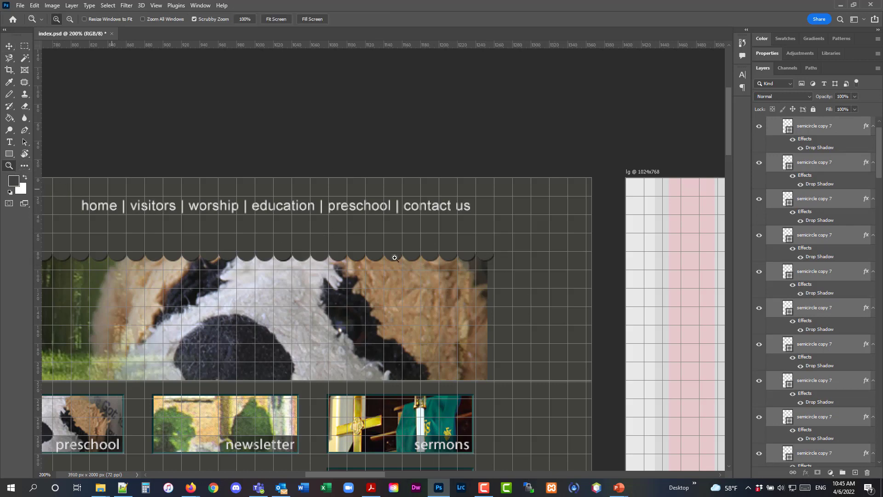
{"action": "left_click_drag", "start_coordinate": [415, 266], "coordinate": [415, 266]}
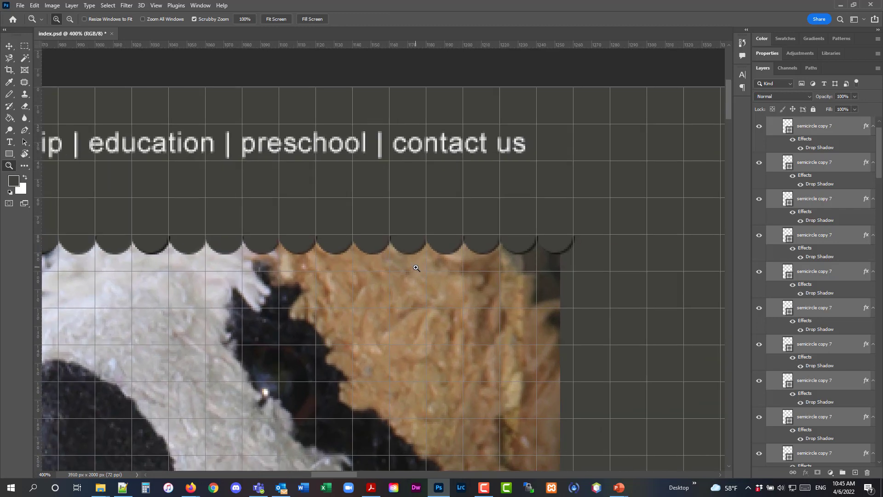
{"action": "left_click_drag", "start_coordinate": [417, 268], "coordinate": [416, 268]}
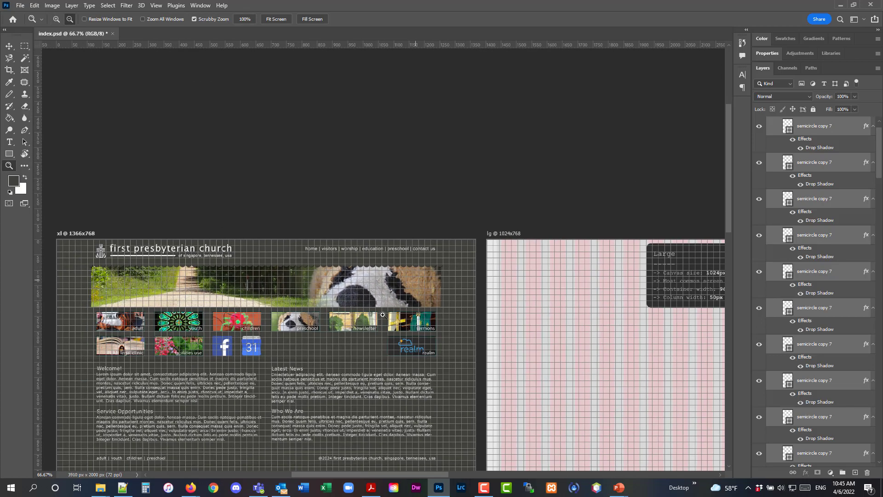
{"action": "scroll", "coordinate": [333, 339], "scroll_direction": "down", "scroll_amount": 2}
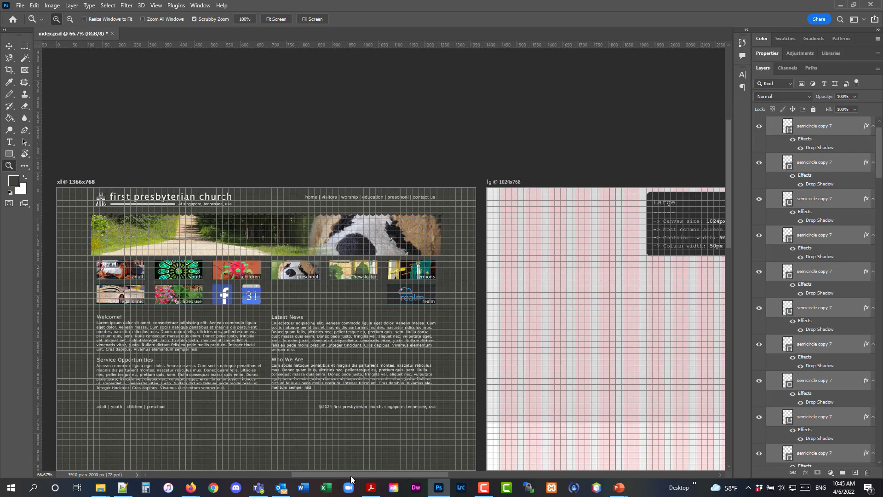
Hide the grid overlay so the xl page layout with its scalloped banner edge shows without grid lines
{"action": "left_click_drag", "start_coordinate": [351, 476], "coordinate": [327, 468]}
{"action": "left_click", "coordinate": [384, 282]}
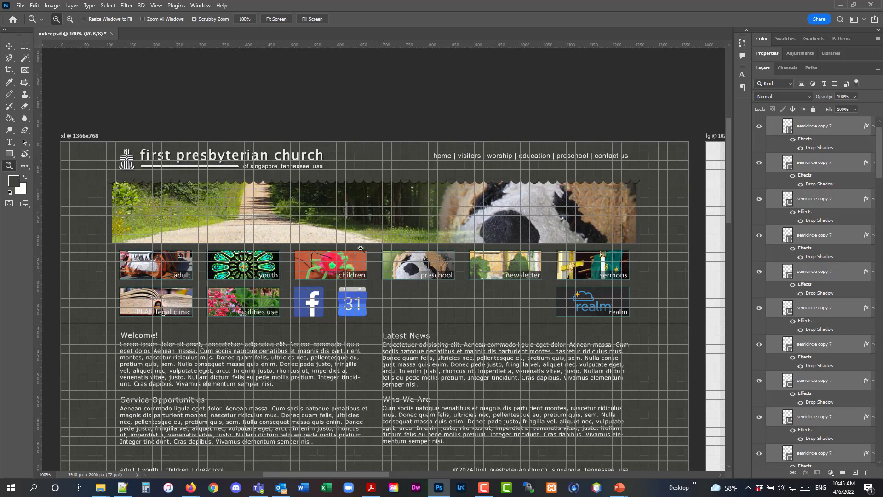
{"action": "left_click", "coordinate": [154, 5]}
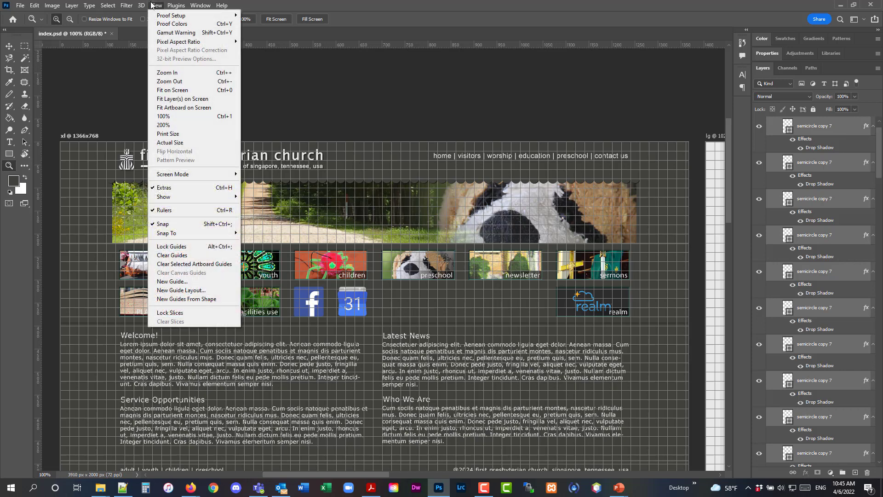
{"action": "mouse_move", "coordinate": [196, 237]}
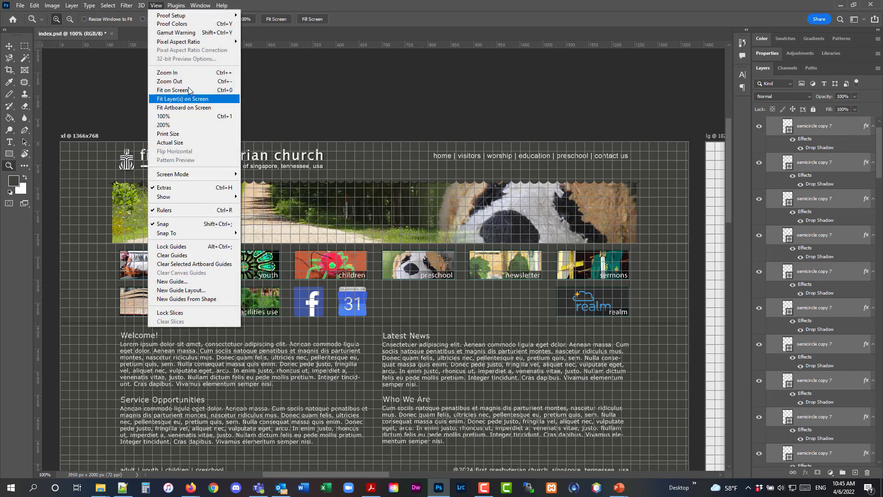
{"action": "mouse_move", "coordinate": [180, 41]}
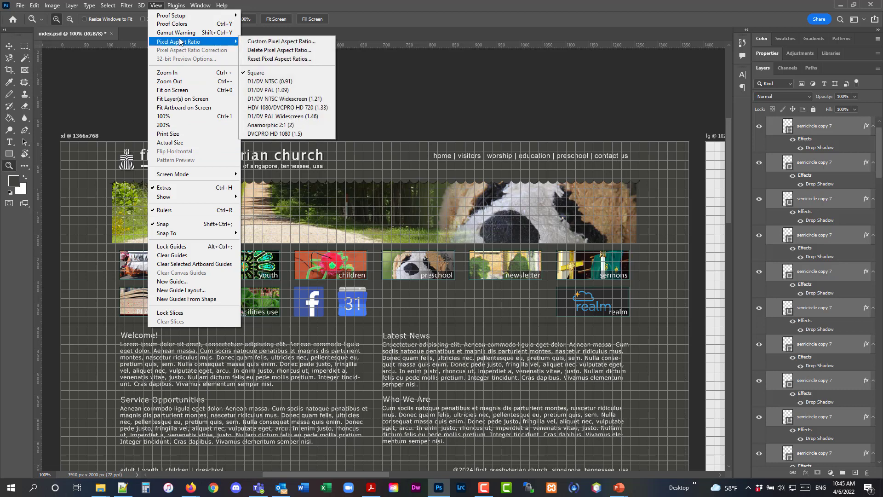
{"action": "mouse_move", "coordinate": [191, 198]}
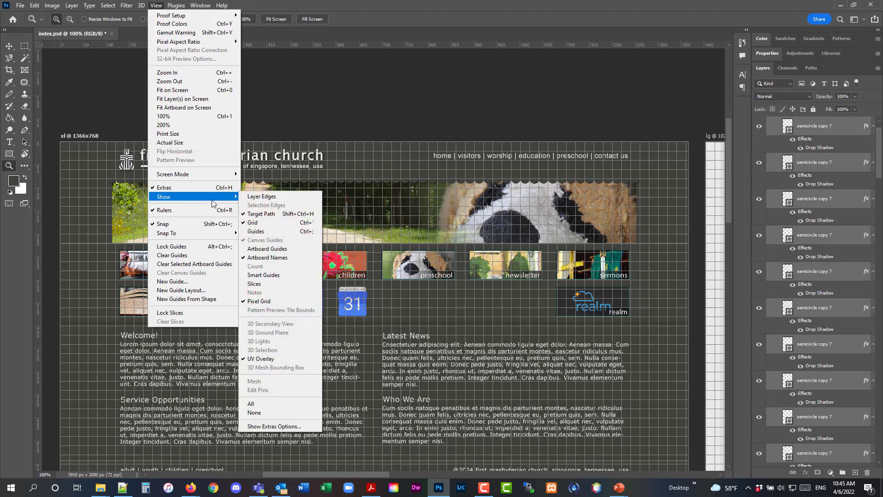
{"action": "left_click", "coordinate": [282, 225]}
{"action": "scroll", "coordinate": [415, 159], "scroll_direction": "down", "scroll_amount": 1}
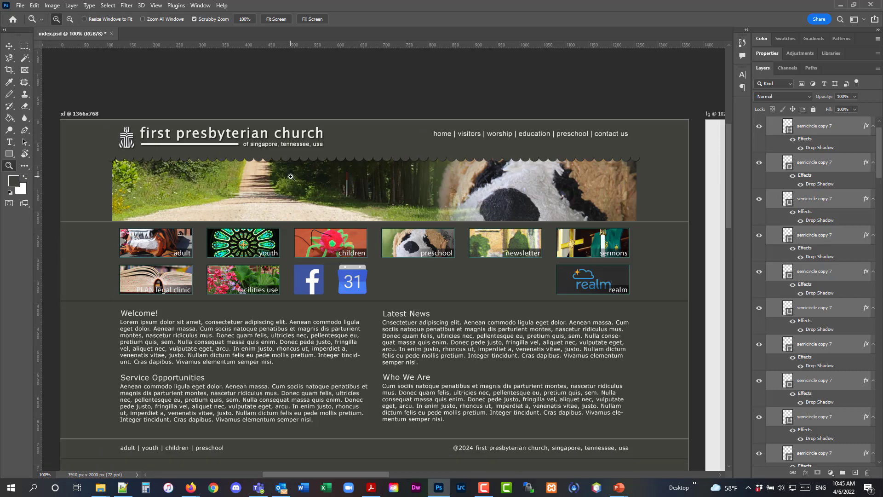
Turn on the display of the guides over the xl page layout
{"action": "left_click", "coordinate": [156, 6]}
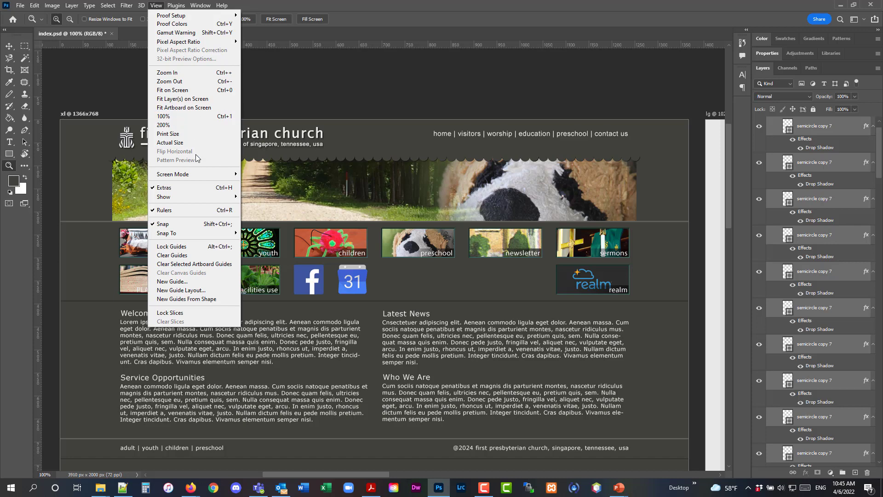
{"action": "mouse_move", "coordinate": [198, 196]}
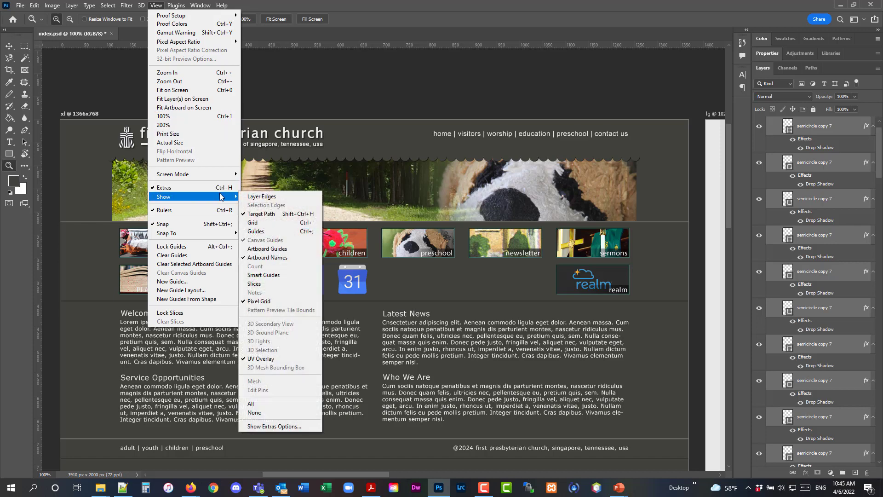
{"action": "left_click", "coordinate": [269, 231]}
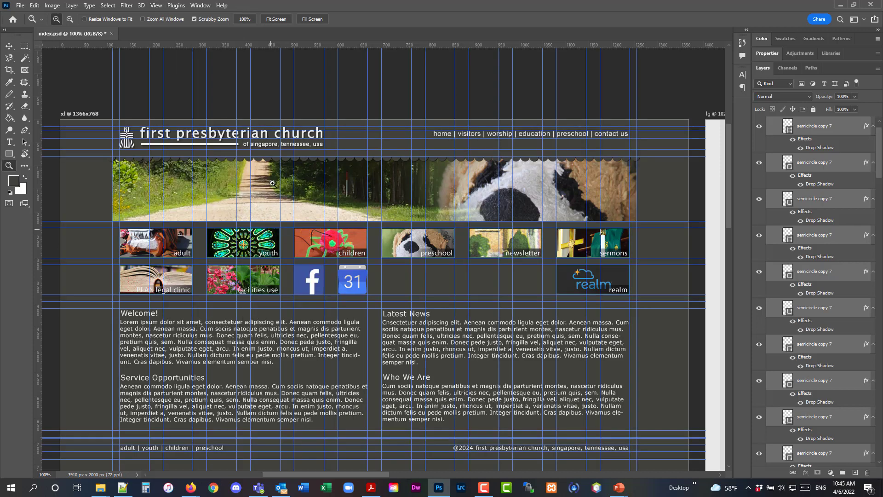
{"action": "scroll", "coordinate": [241, 113], "scroll_direction": "down", "scroll_amount": 1}
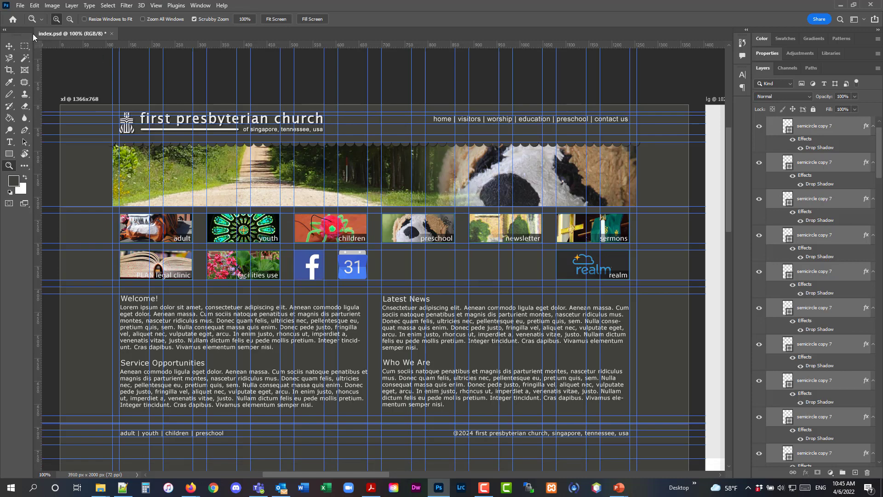
Save index.psd with the finished scalloped curtain edge under its existing name
{"action": "left_click", "coordinate": [20, 7]}
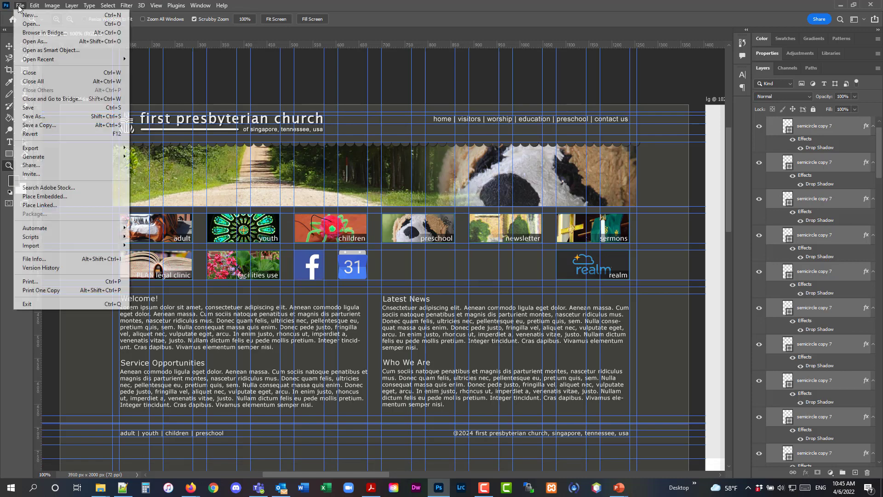
{"action": "left_click", "coordinate": [42, 111]}
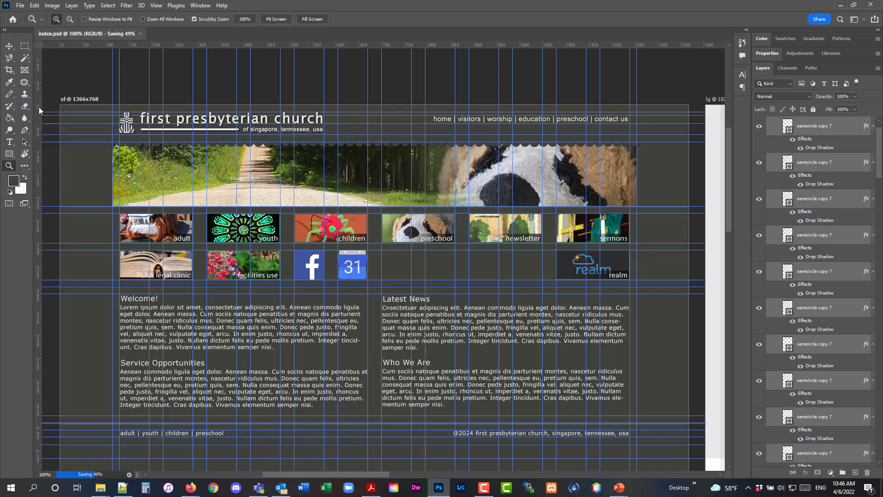
{"action": "scroll", "coordinate": [76, 142], "scroll_direction": "down", "scroll_amount": 1}
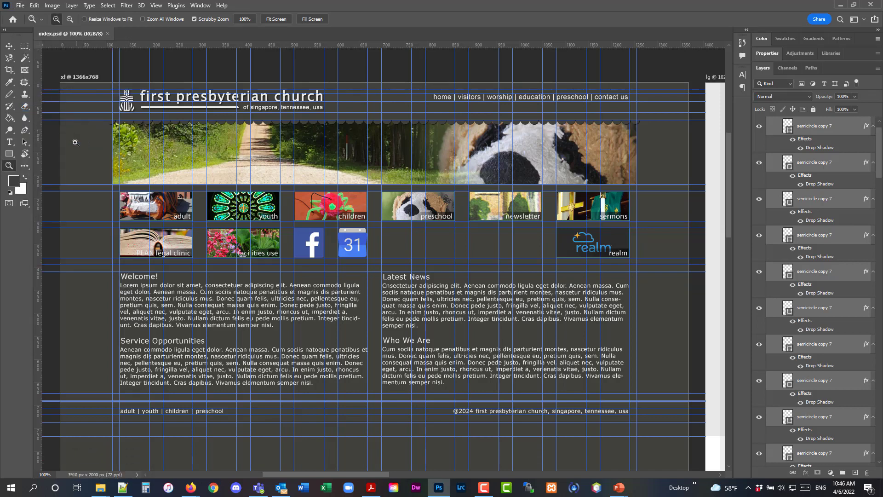